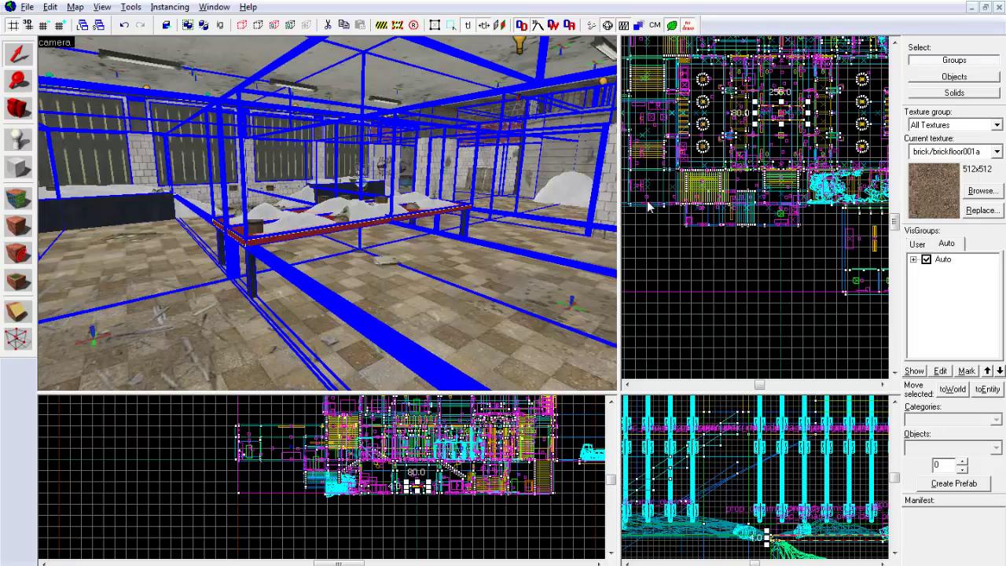
Step: Tie the long central table's top and legs together as a func_detail entity
key("ctrl+e")
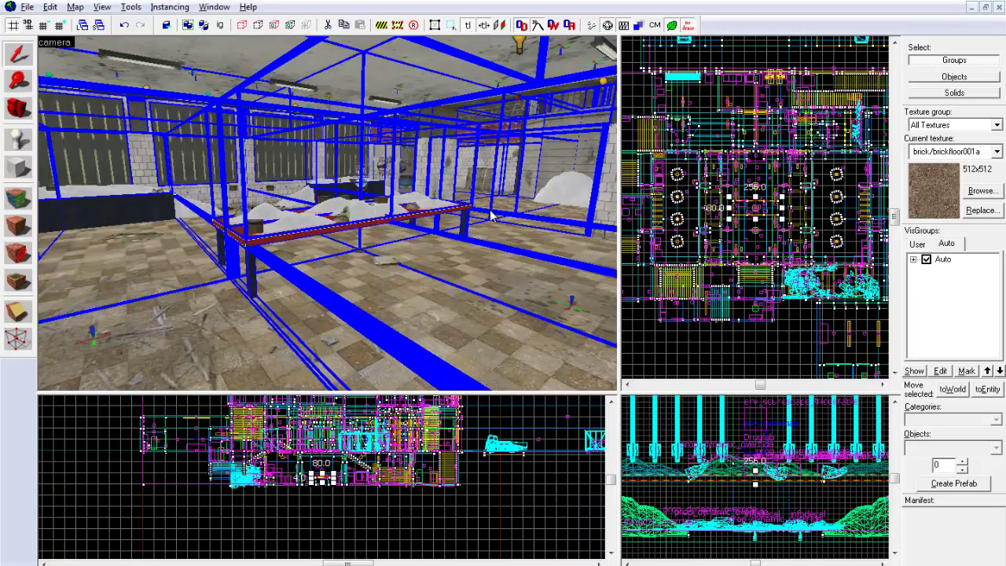
left_click(250, 274)
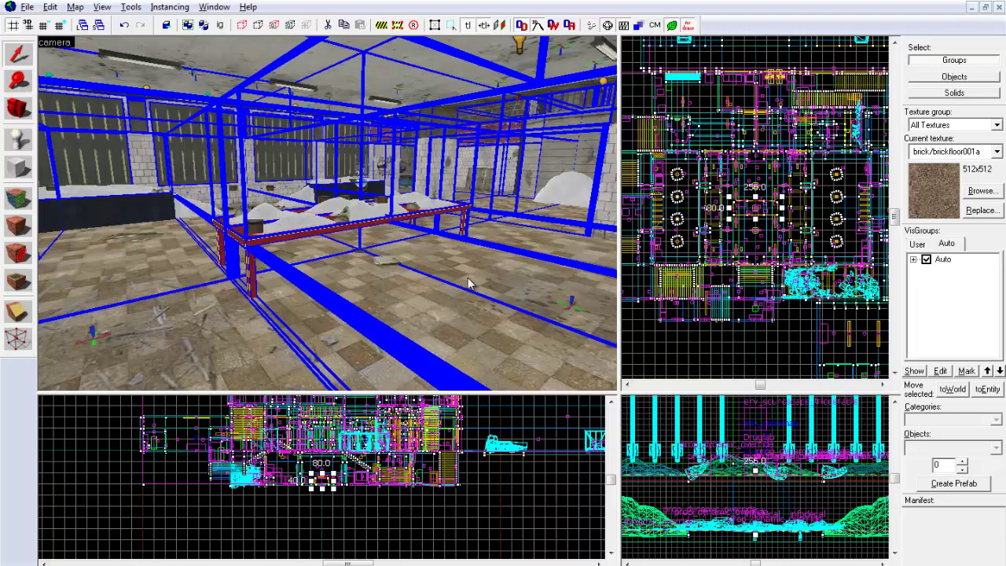
key("alt+Return")
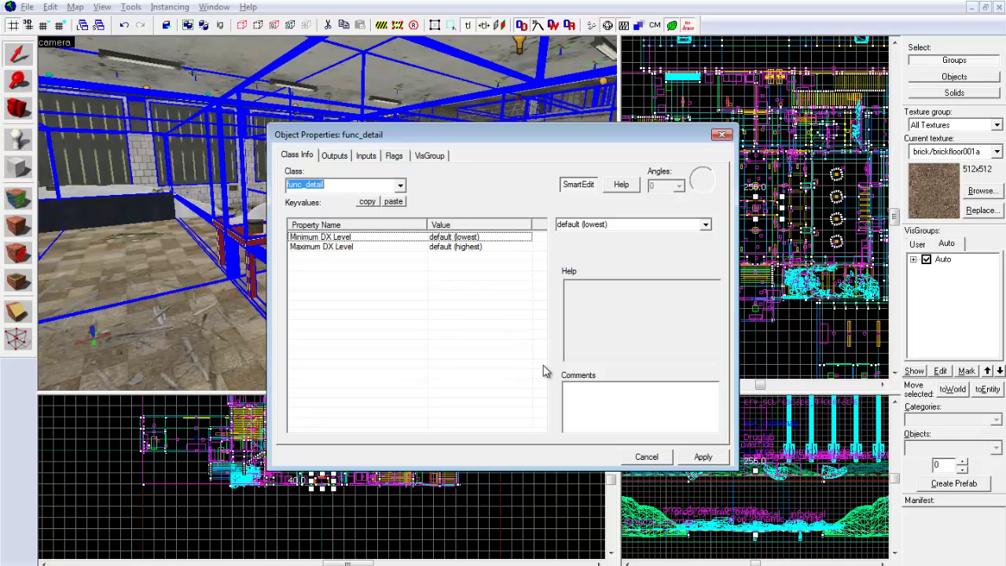
left_click(702, 459)
left_click(655, 459)
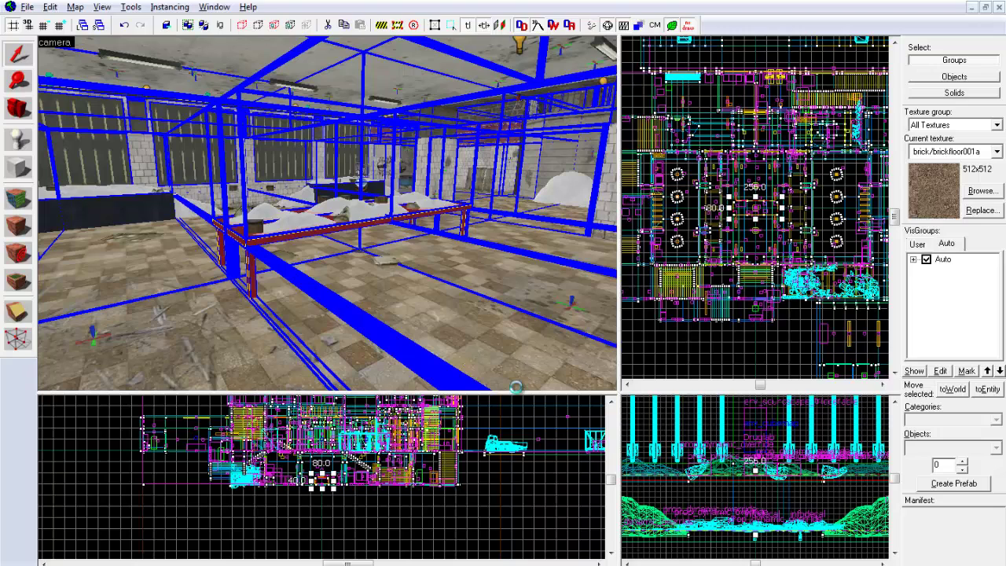
Step: Compile the map with the Fast configuration running only BSP, and load the default portal file da_cocain.prt
key("F9")
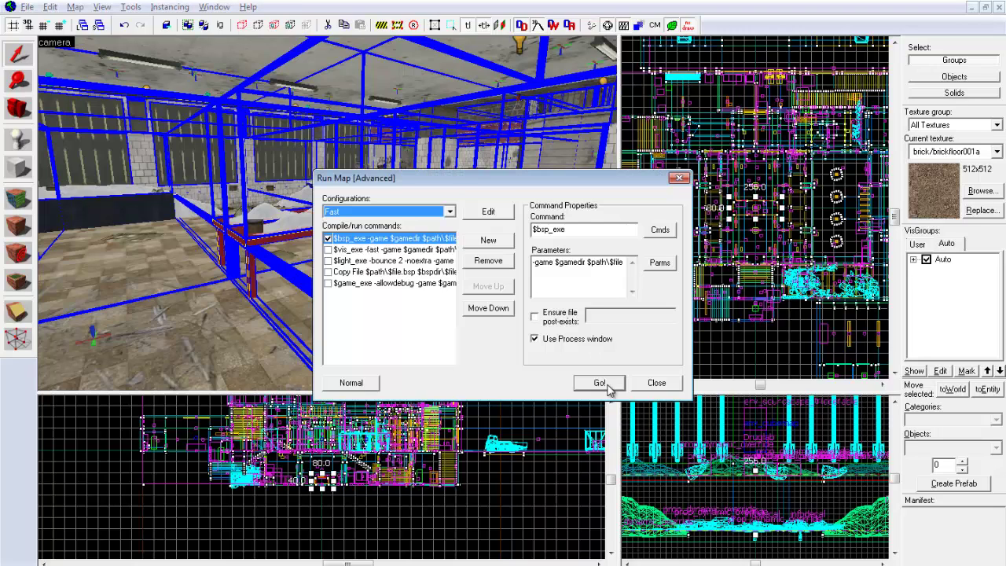
left_click(600, 382)
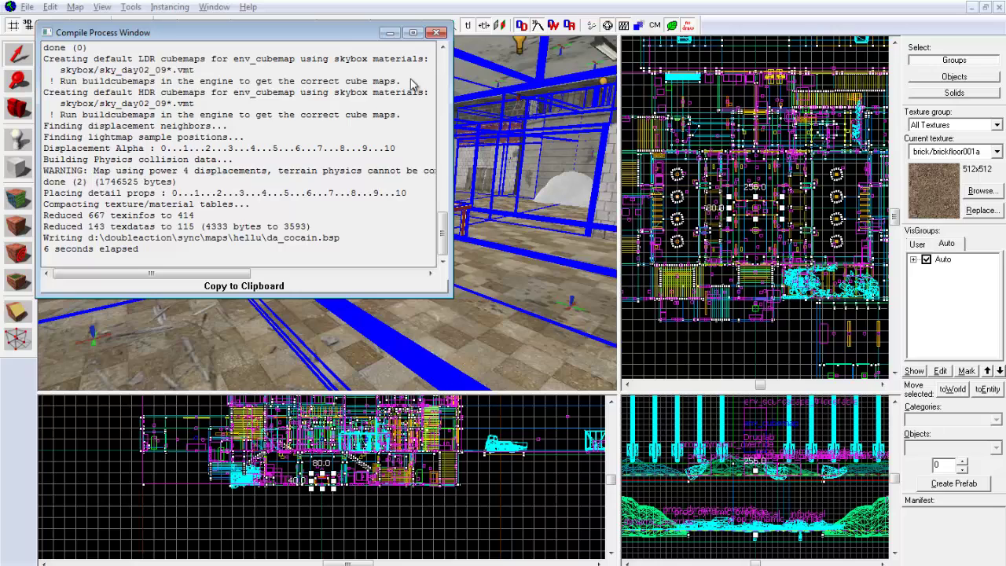
left_click(437, 33)
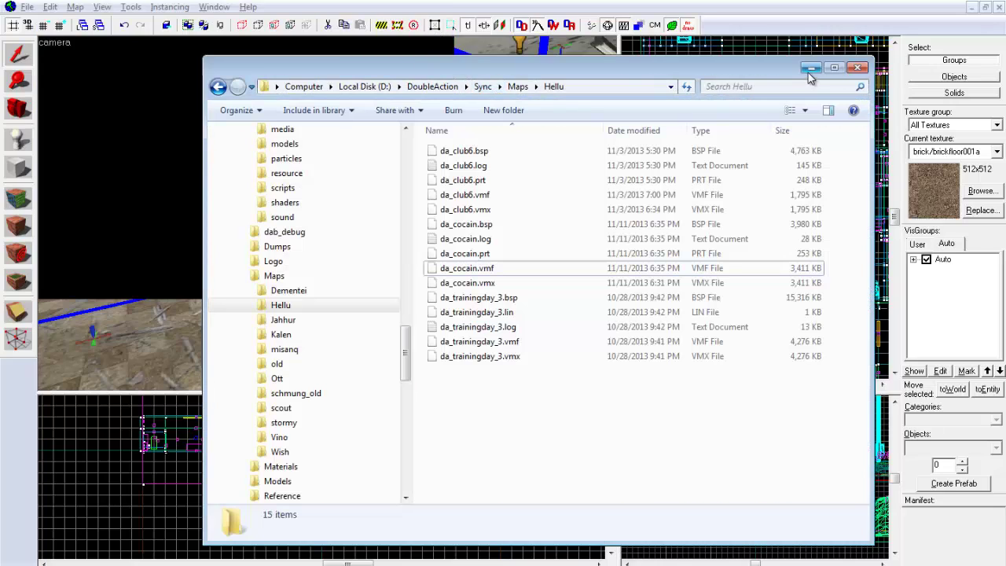
left_click(235, 22)
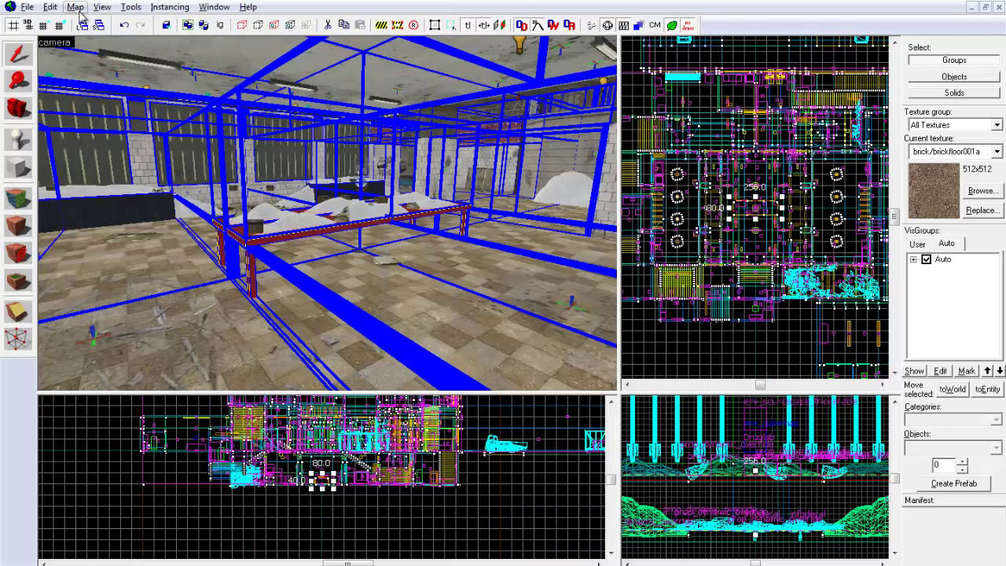
left_click(76, 7)
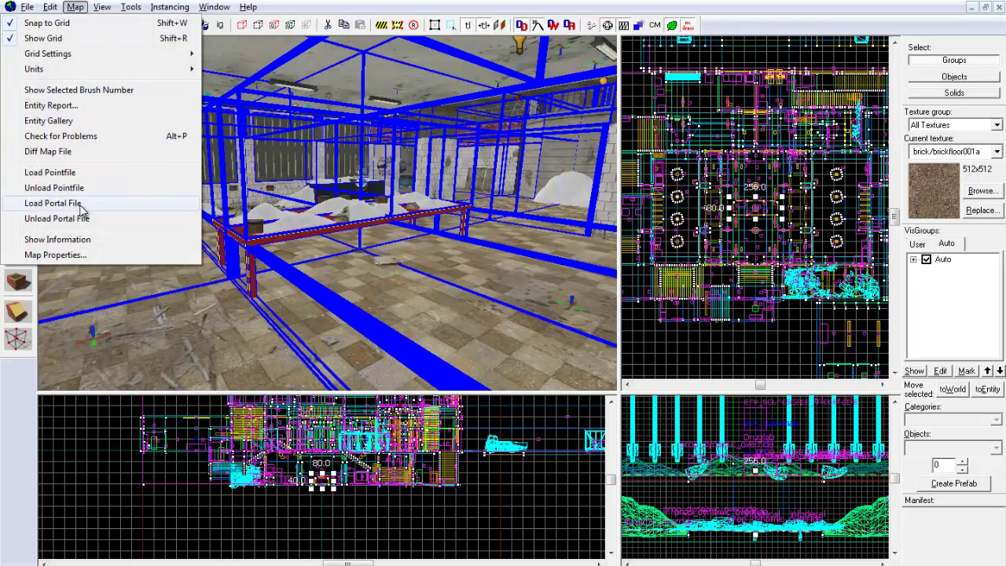
left_click(81, 205)
left_click(524, 336)
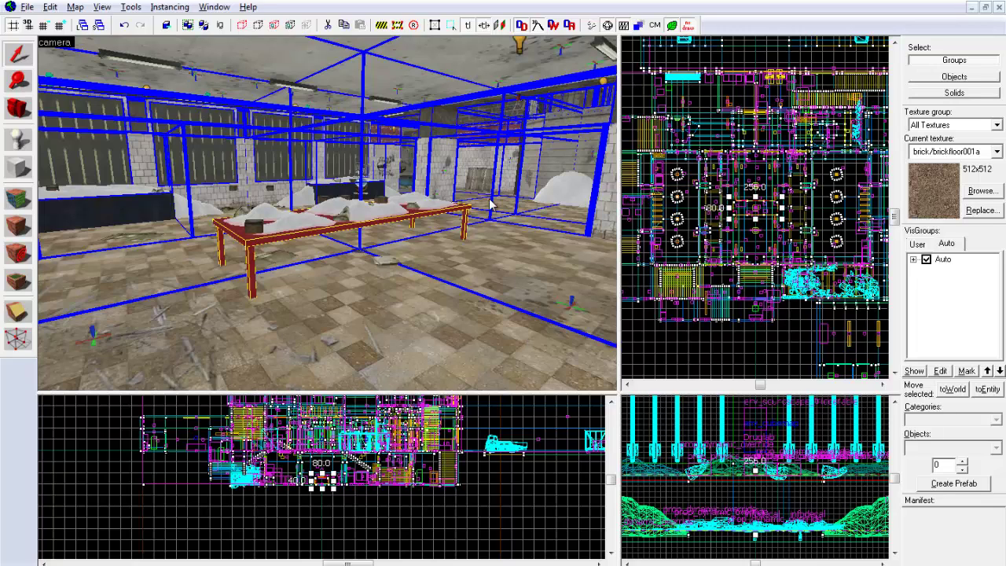
Step: Tie the lower and upper brushes of the pillar behind the table to a func_detail entity
left_click(434, 170)
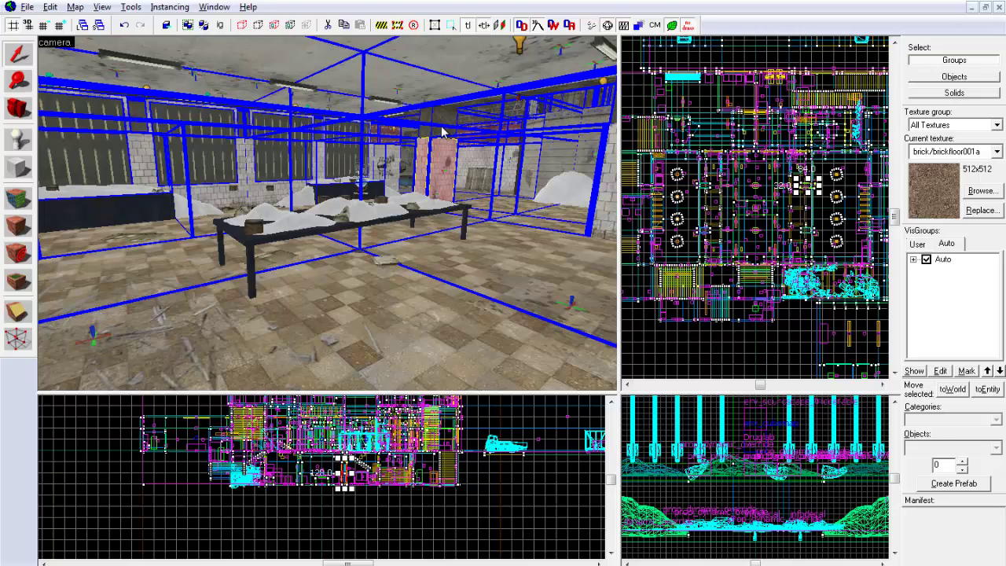
left_click(443, 129, "ctrl")
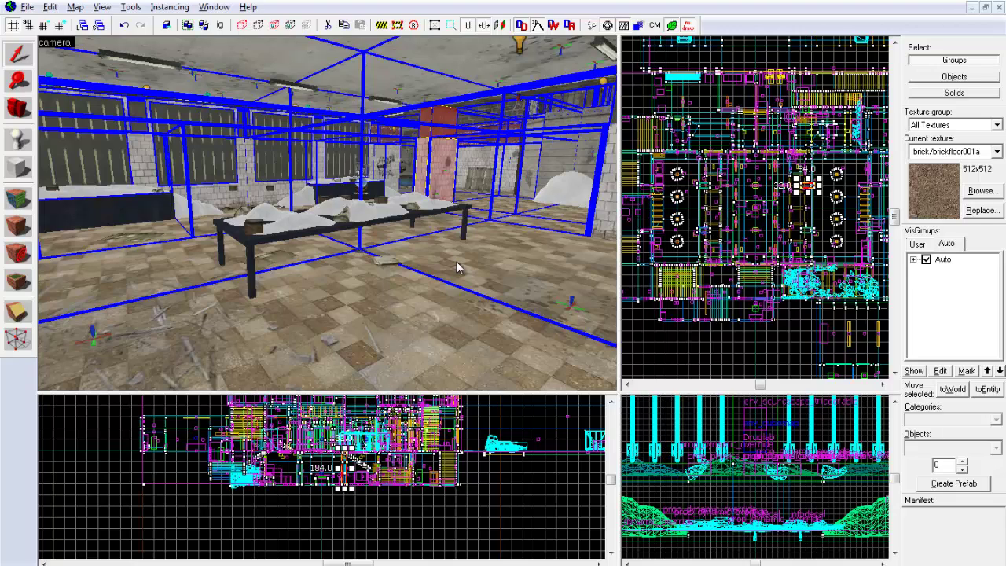
key("ctrl+t")
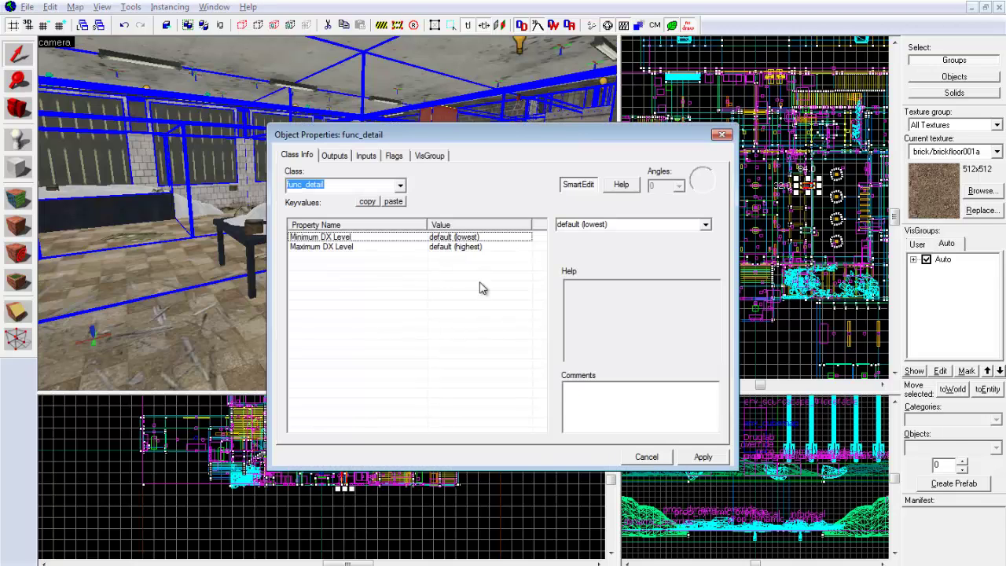
left_click(704, 458)
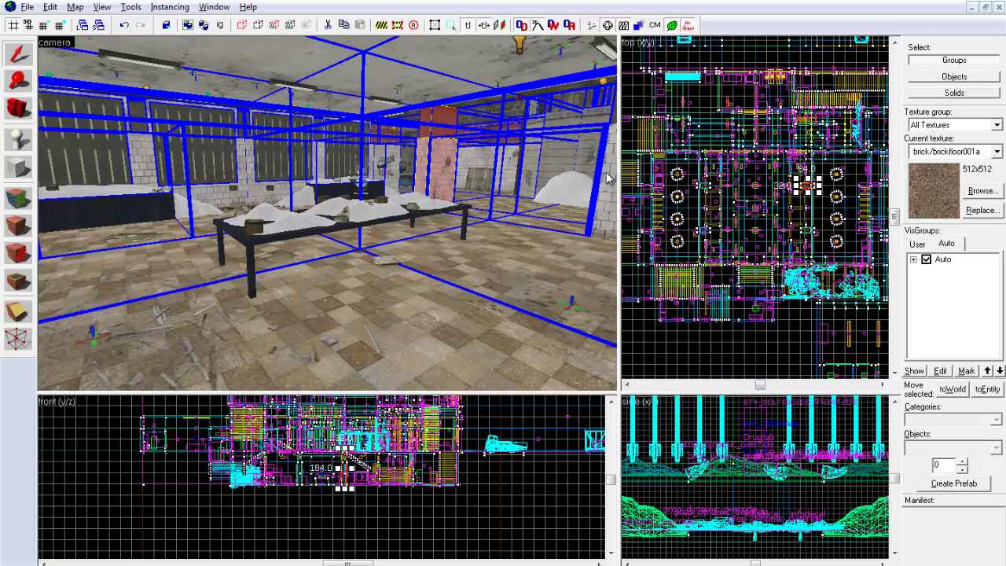
Step: Tie the room's other pillars and the dark counters along the window wall to func_detail entities
key("ctrl+t")
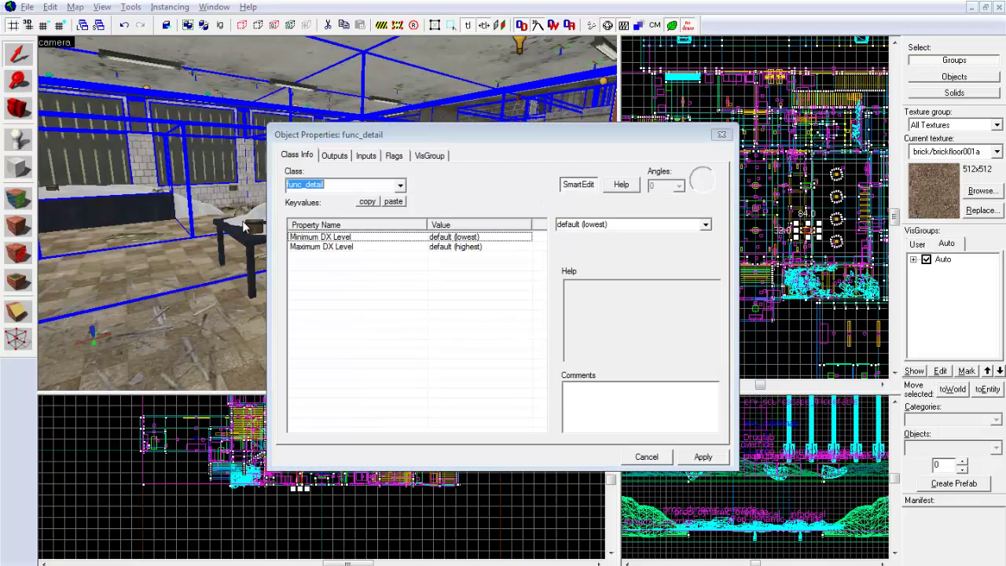
key("z")
left_click(215, 152)
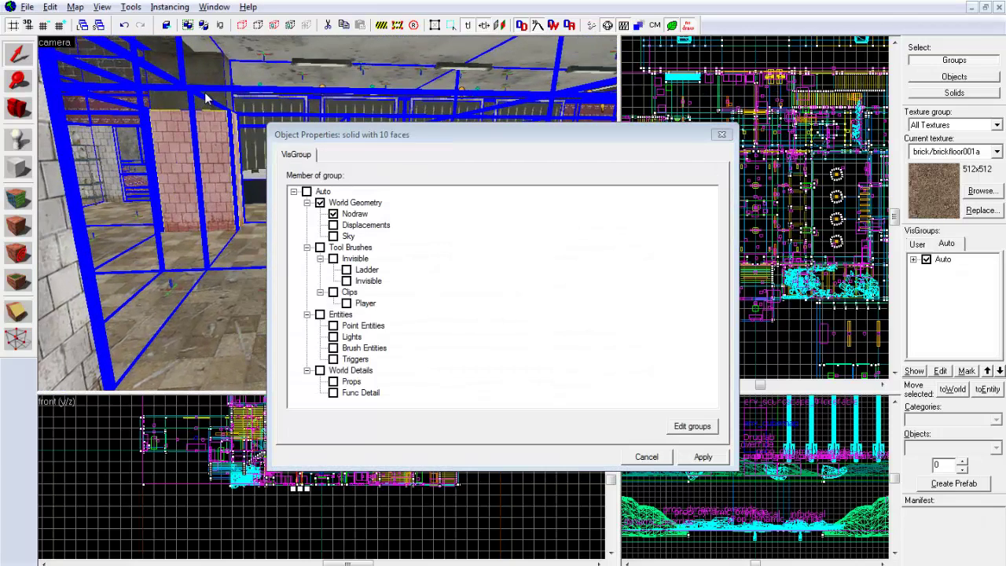
left_click(205, 92)
left_click(96, 156)
left_click(44, 187)
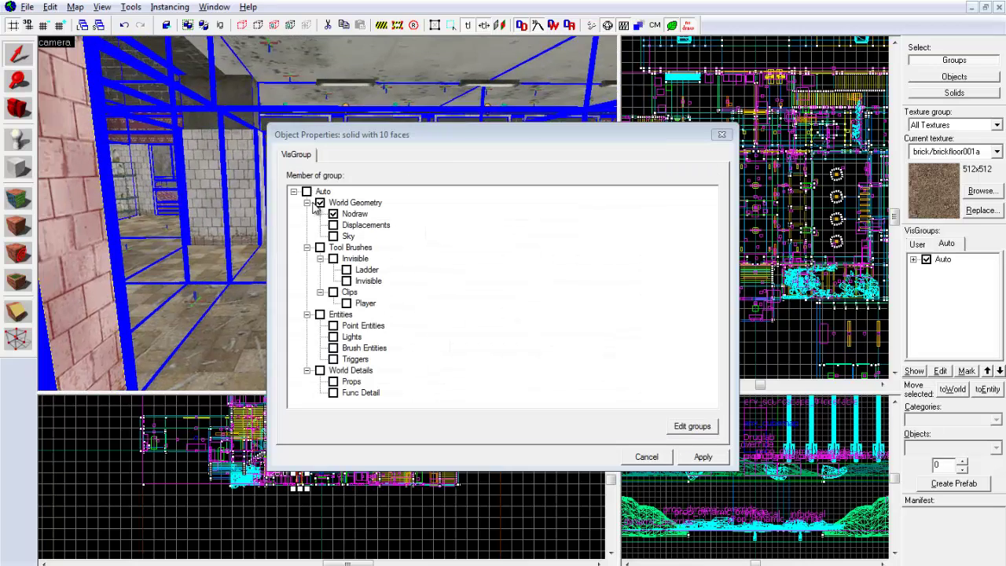
left_click(191, 144)
left_click(191, 144)
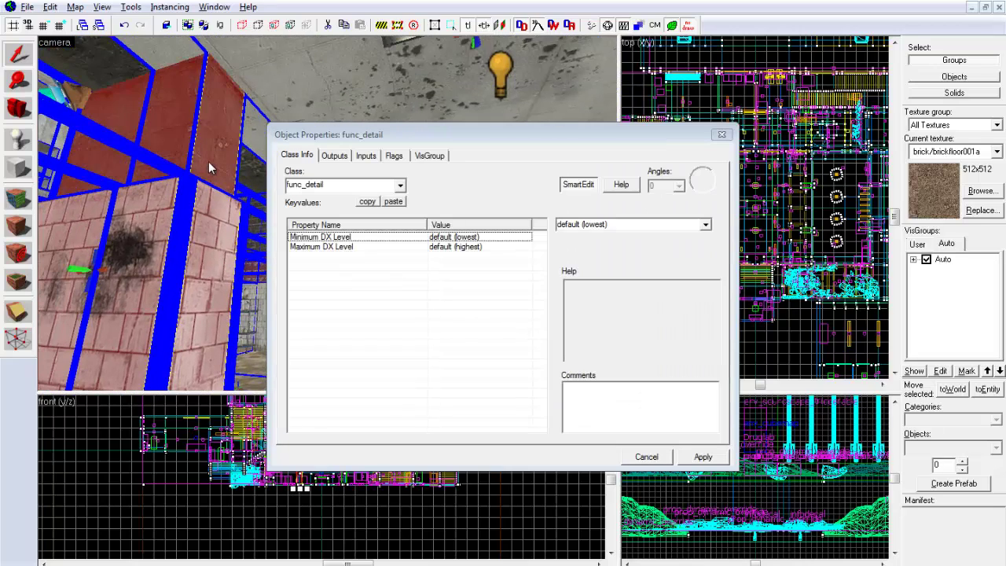
left_click(721, 134)
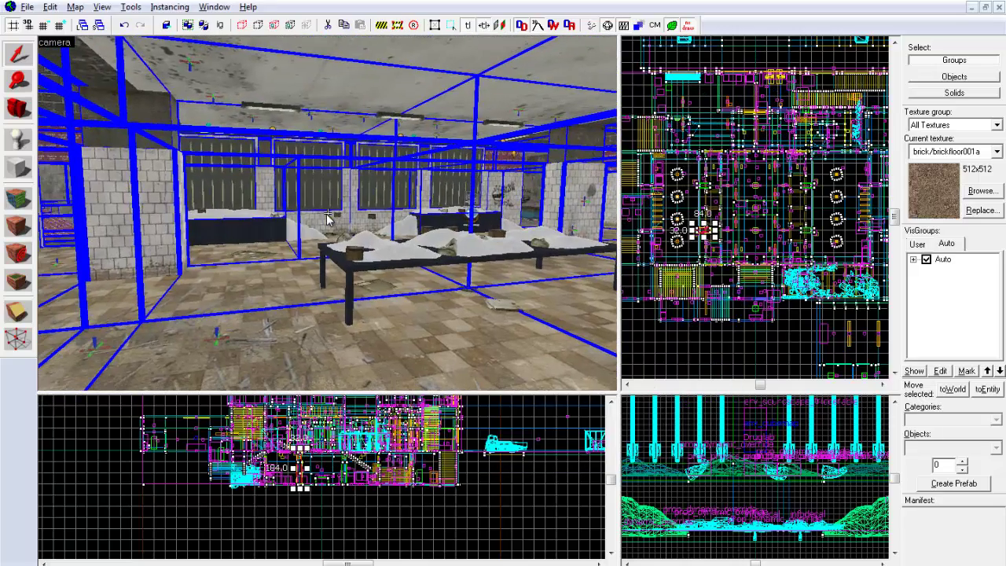
key("alt+Return")
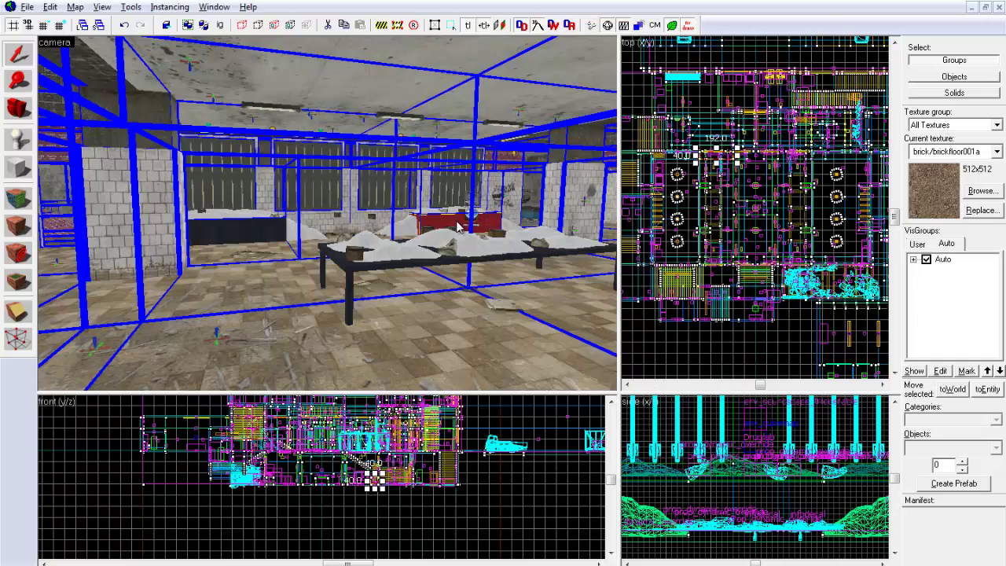
key("alt+Return")
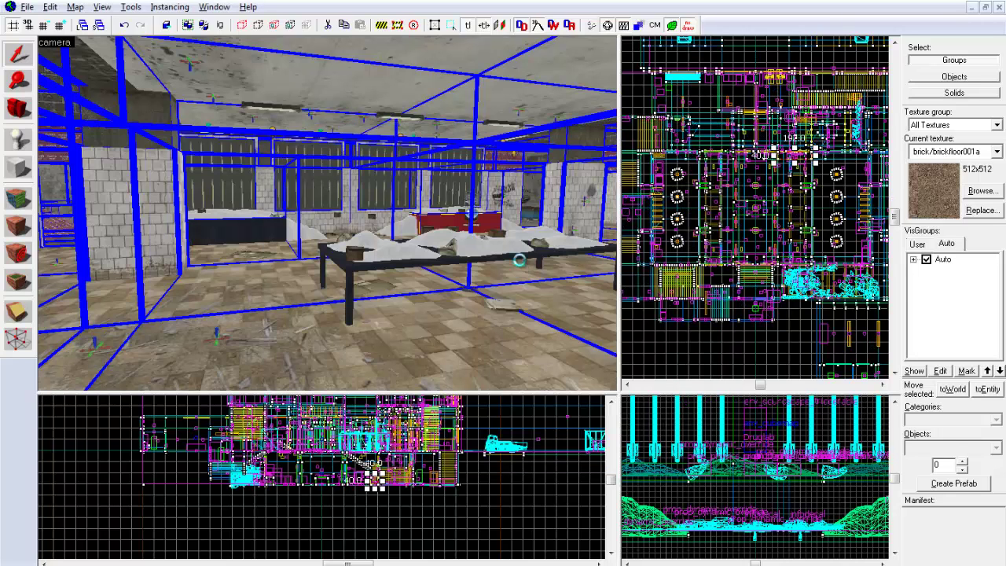
Step: Recompile only the map's BSP and reload the default portal file to refresh the visleaf portals
key("F9")
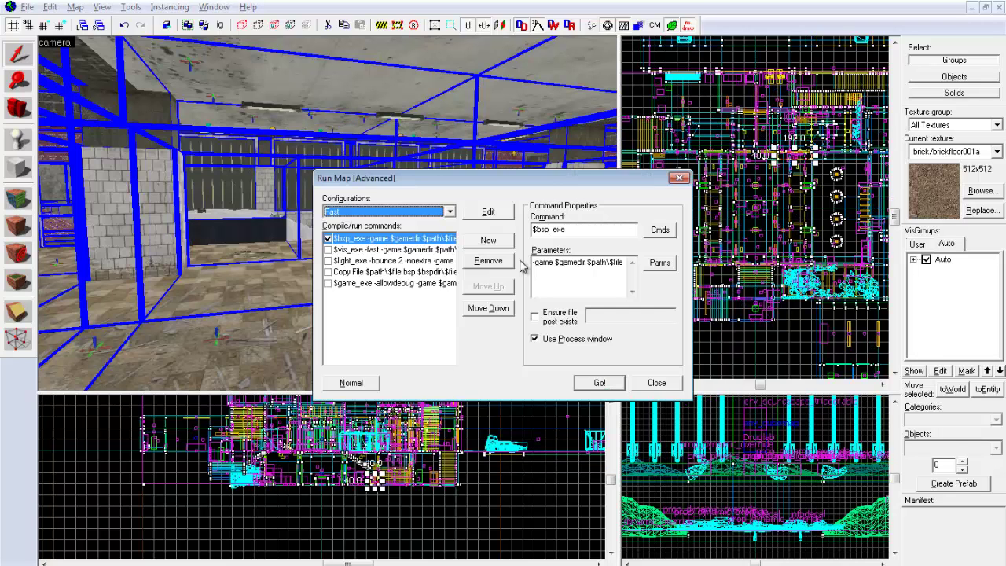
left_click(598, 383)
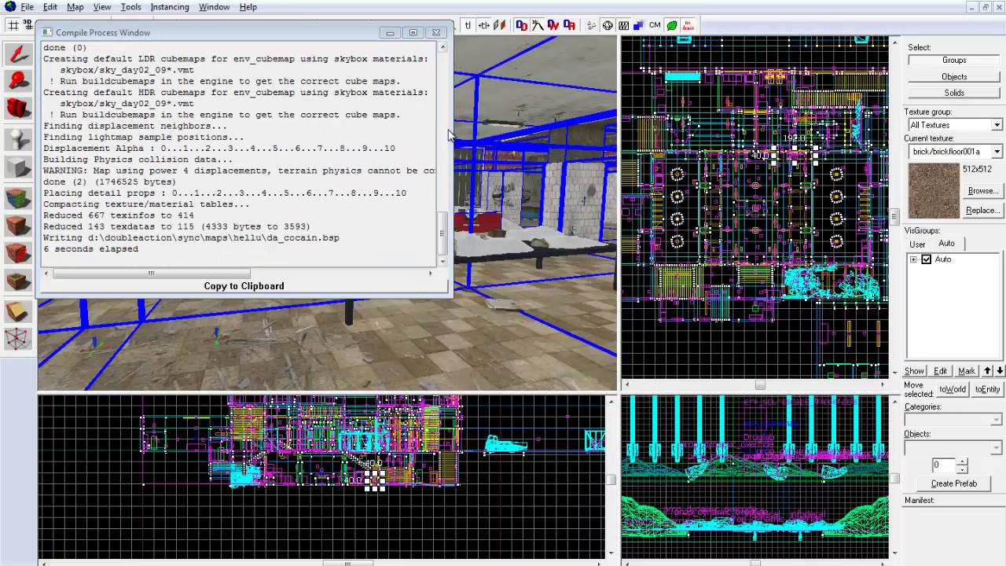
left_click(436, 33)
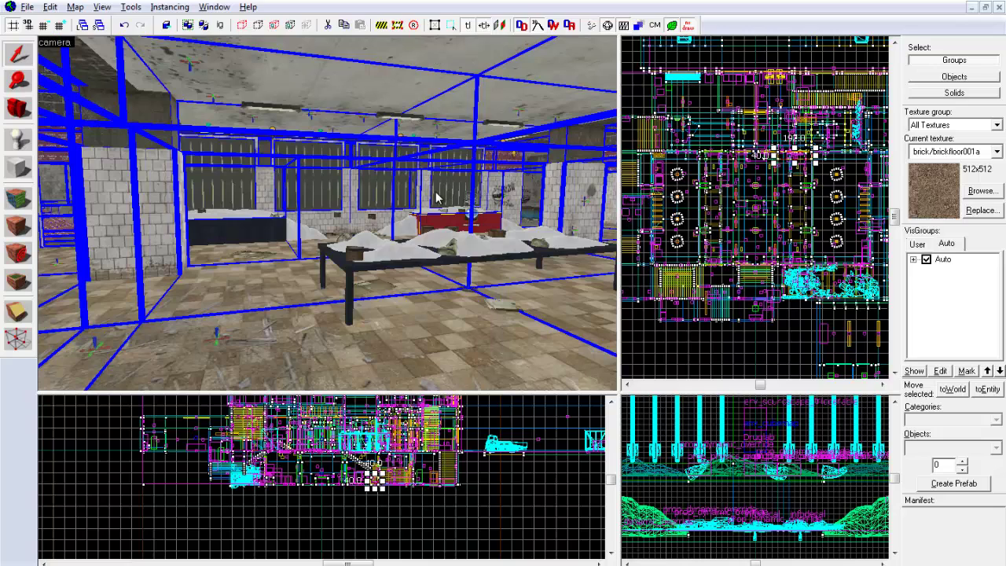
left_click(75, 6)
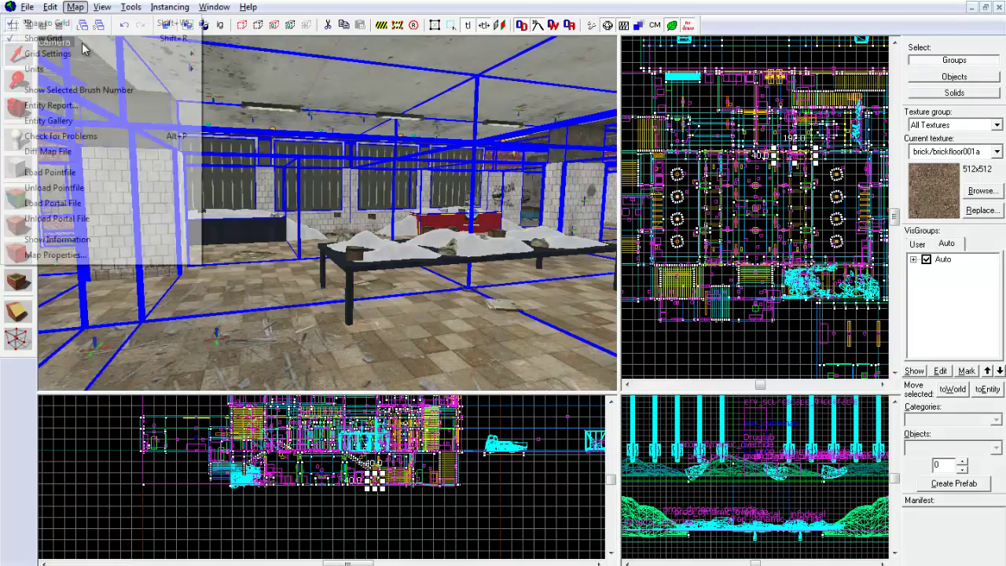
left_click(53, 203)
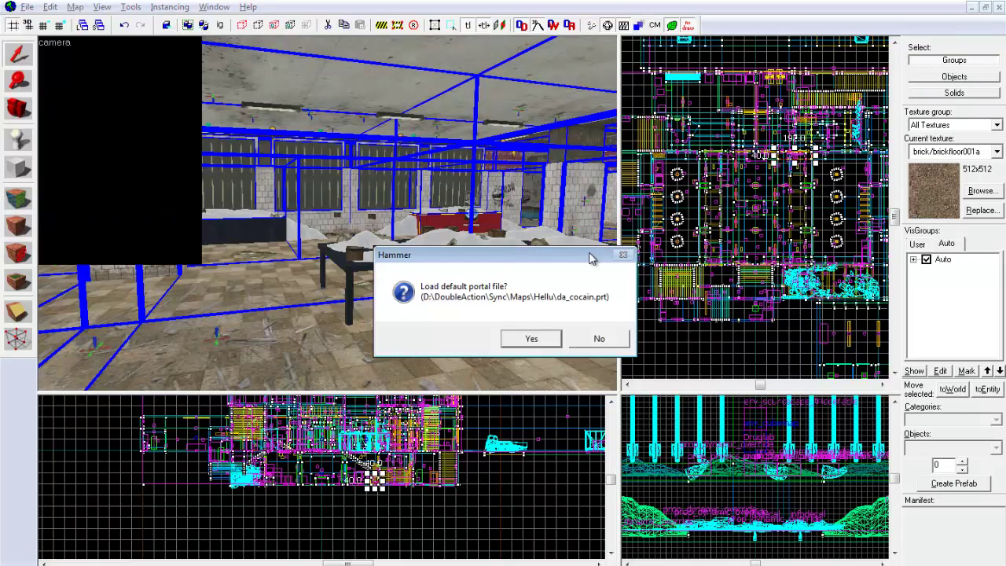
left_click(531, 339)
Step: Examine the reloaded visleaf portals across the table room and over the player-clipped stairs in the adjoining concrete passage
key("z")
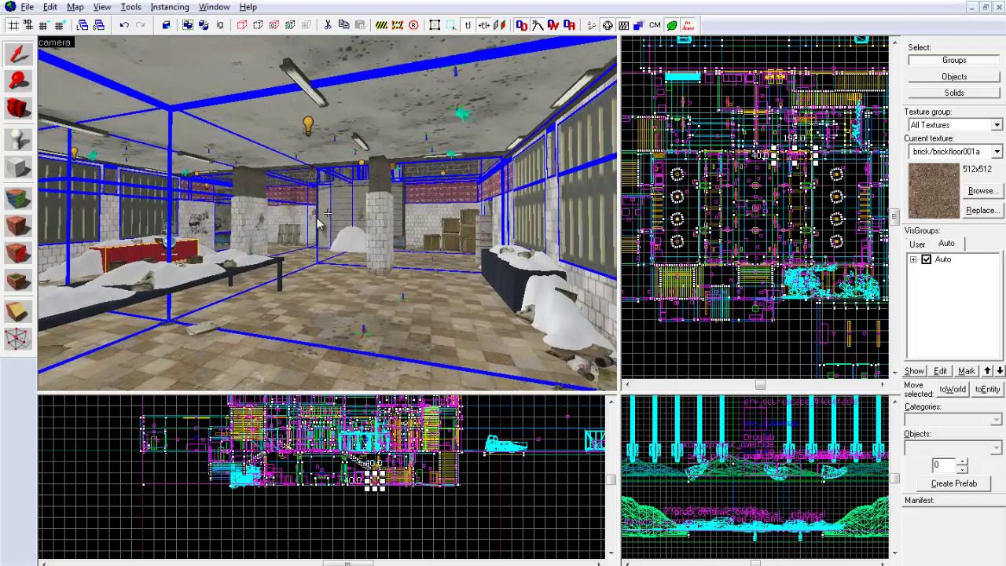
key("w")
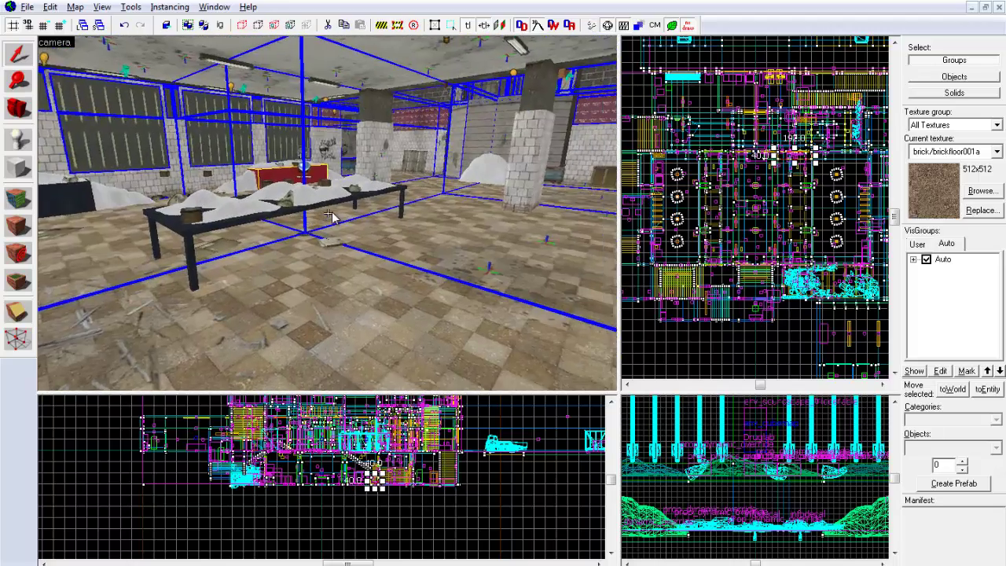
key("w")
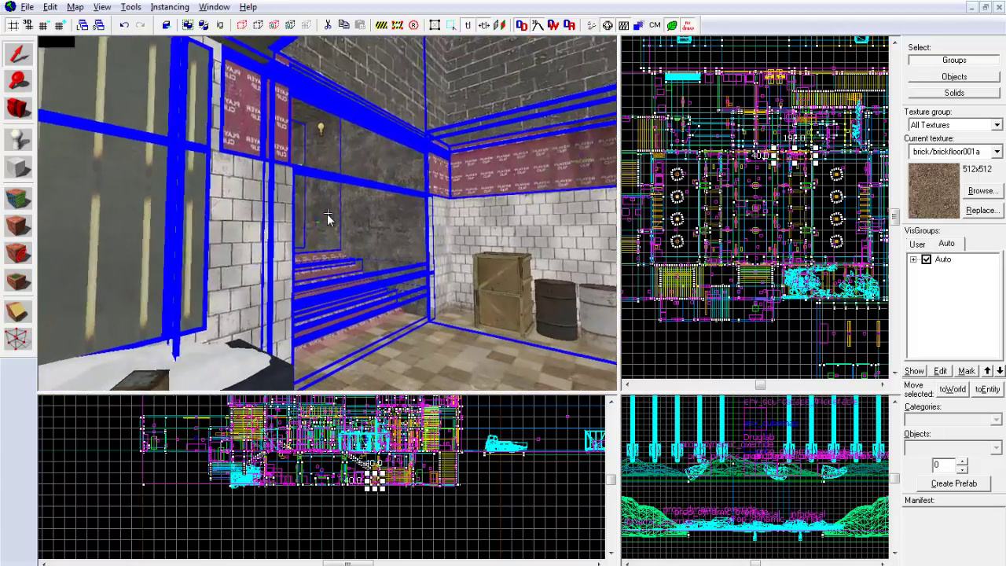
key("w")
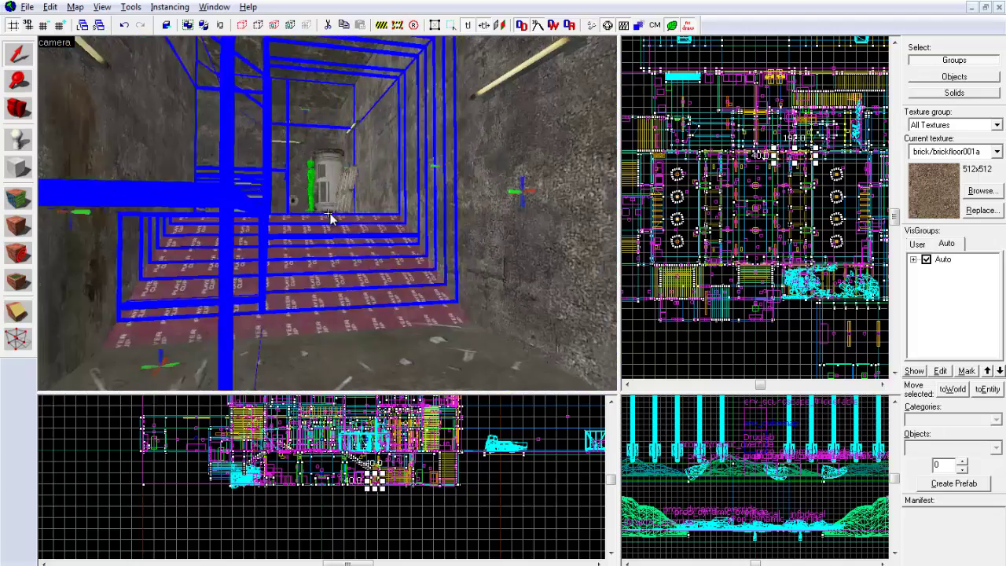
key("w")
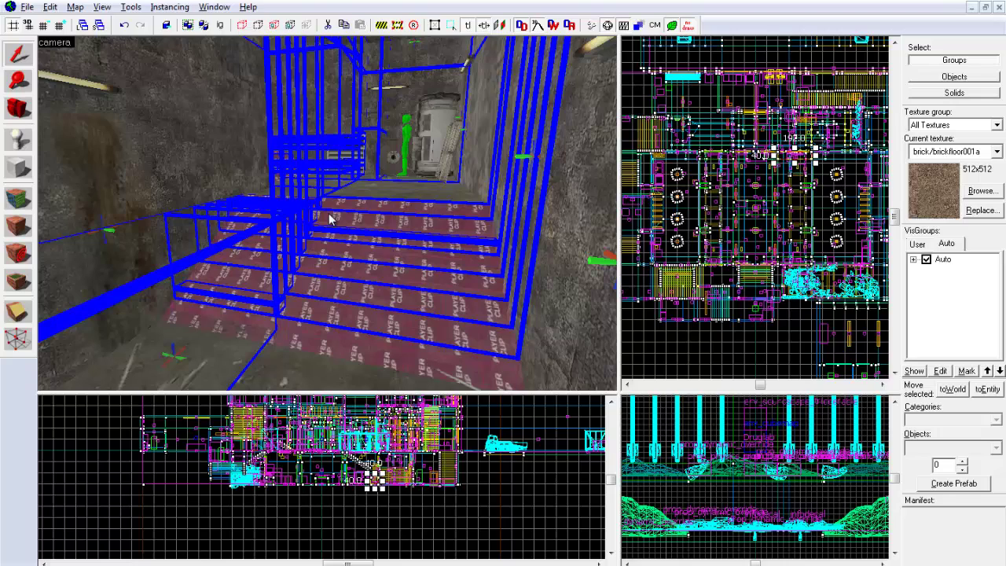
key("w")
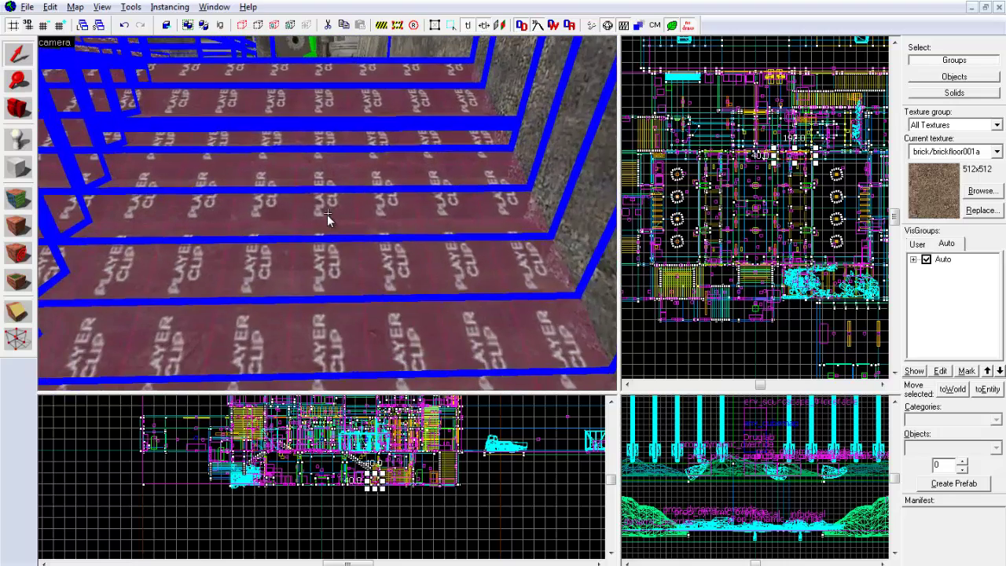
key("w")
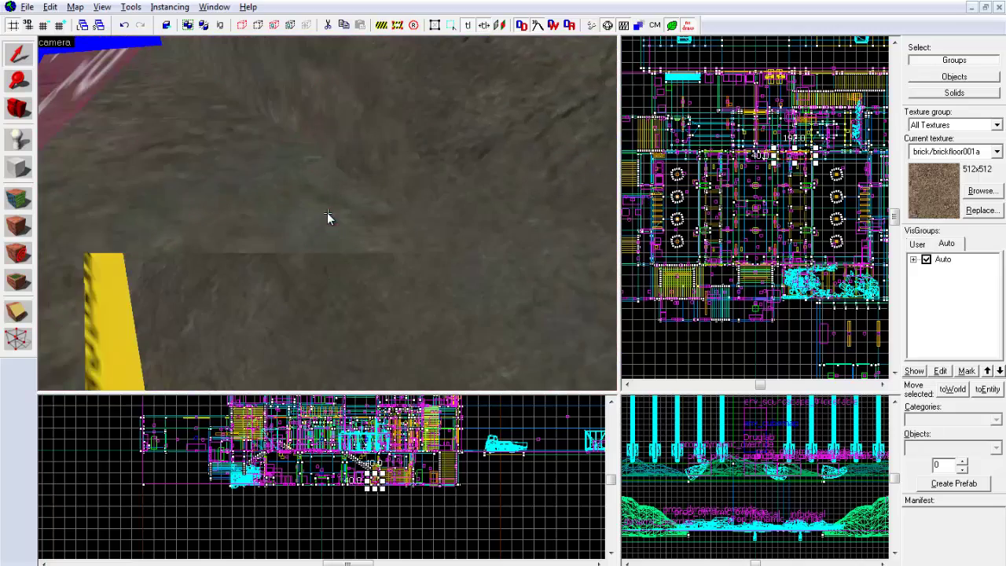
key("s")
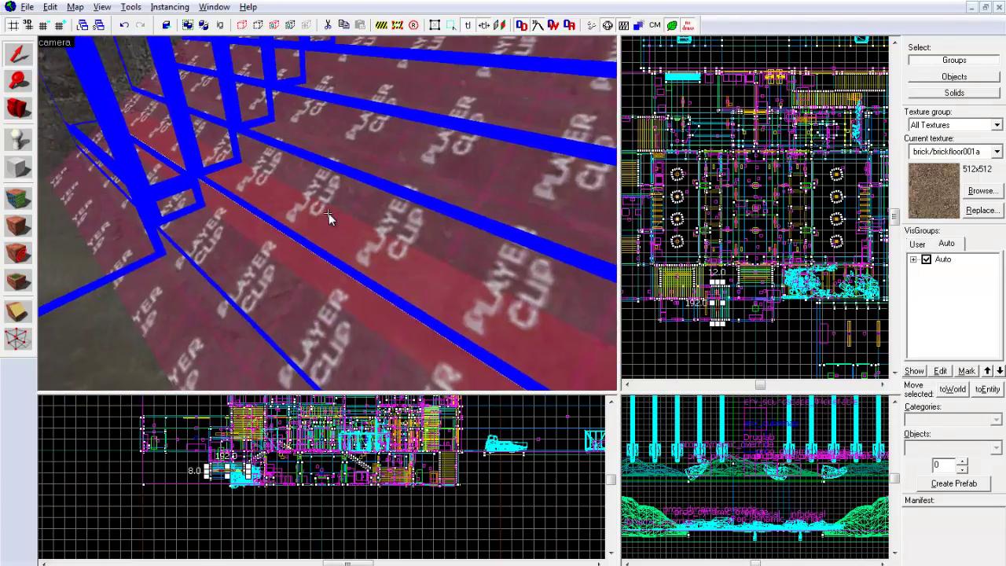
Step: Hide the player clip brushes through the Clips auto visgroup under Tool Brushes
left_click(913, 261)
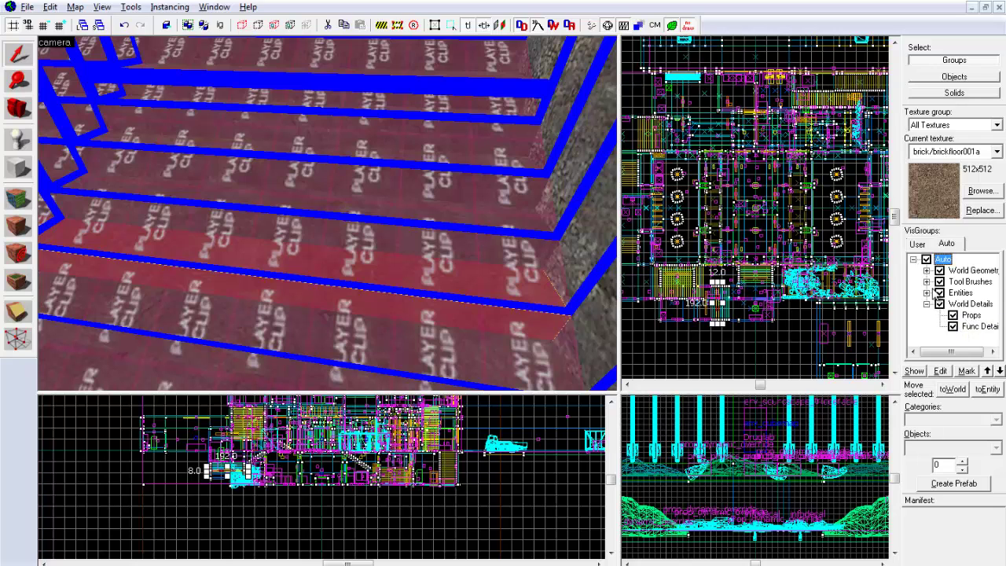
left_click(927, 281)
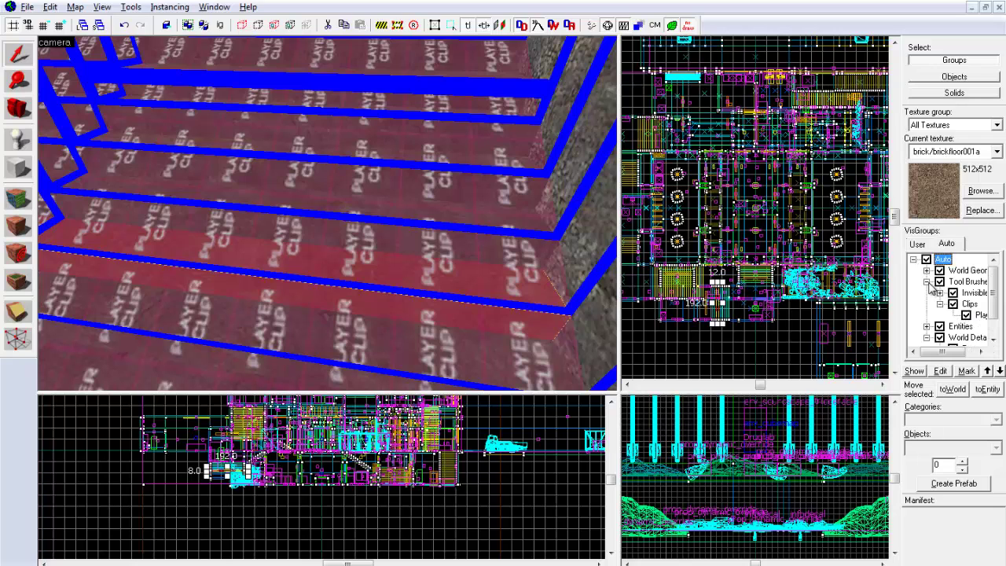
left_click(966, 315)
key("z")
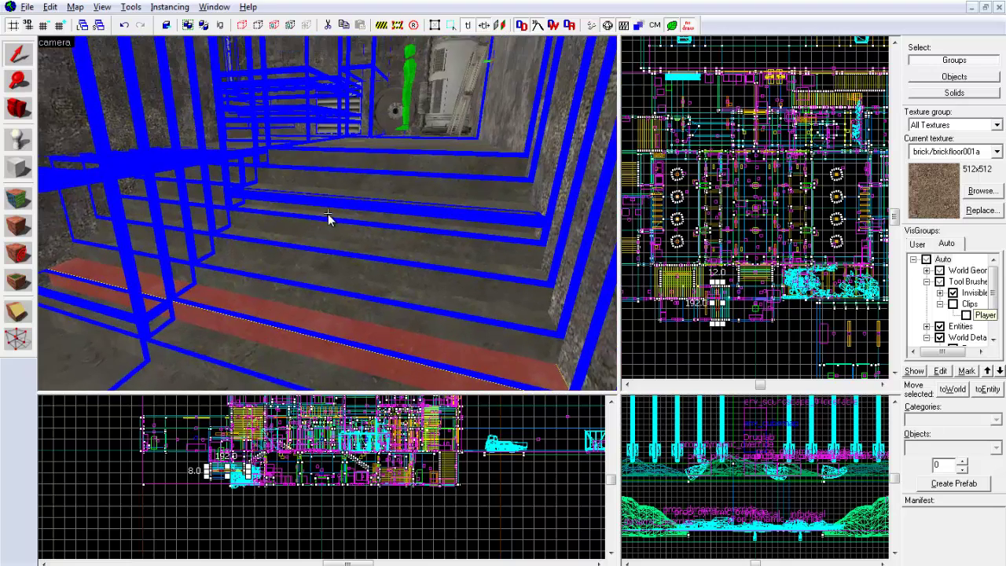
Step: Select all the step brushes of the concrete staircase and tie them to a func_detail entity
key("z")
left_click(209, 337, "ctrl")
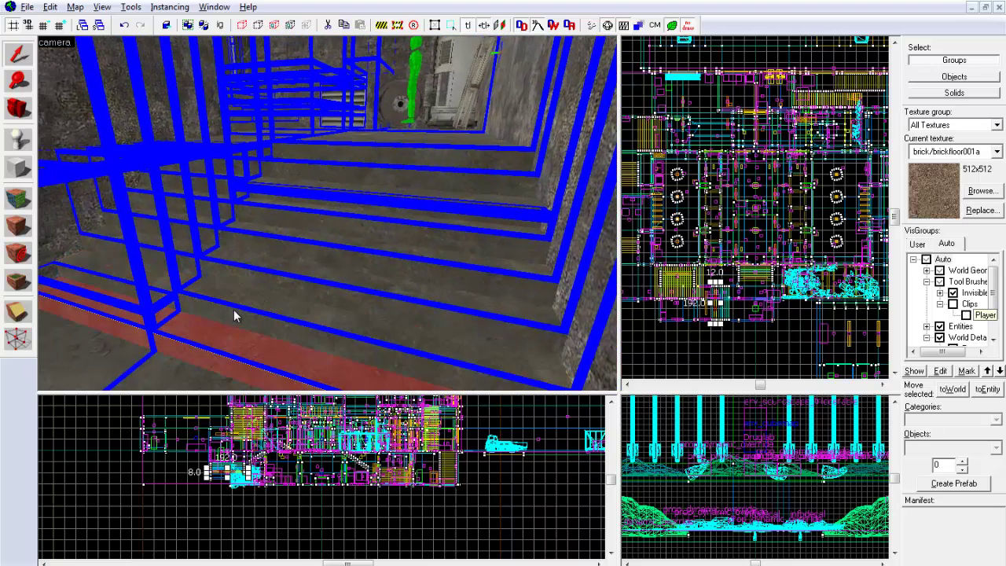
left_click(277, 253, "ctrl")
left_click(296, 217, "ctrl")
left_click(299, 221, "ctrl")
left_click(306, 196, "ctrl")
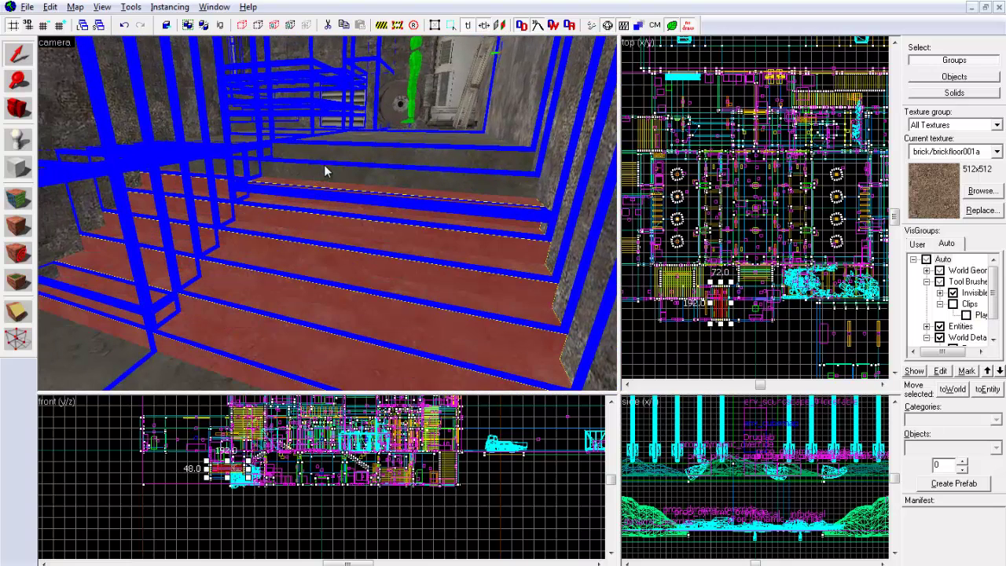
left_click(324, 166, "ctrl")
left_click(335, 157, "ctrl")
left_click(341, 153, "ctrl")
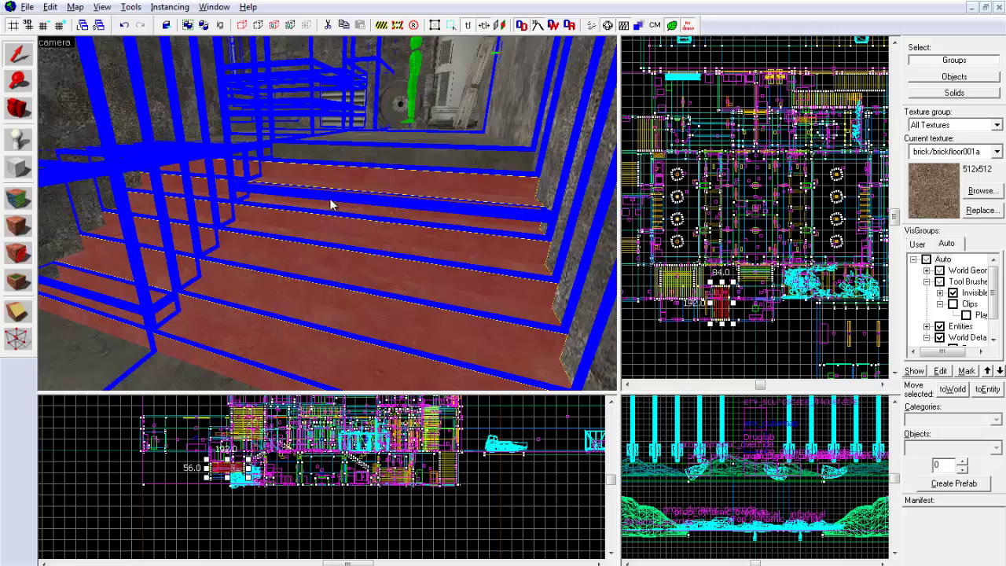
key("ctrl+t")
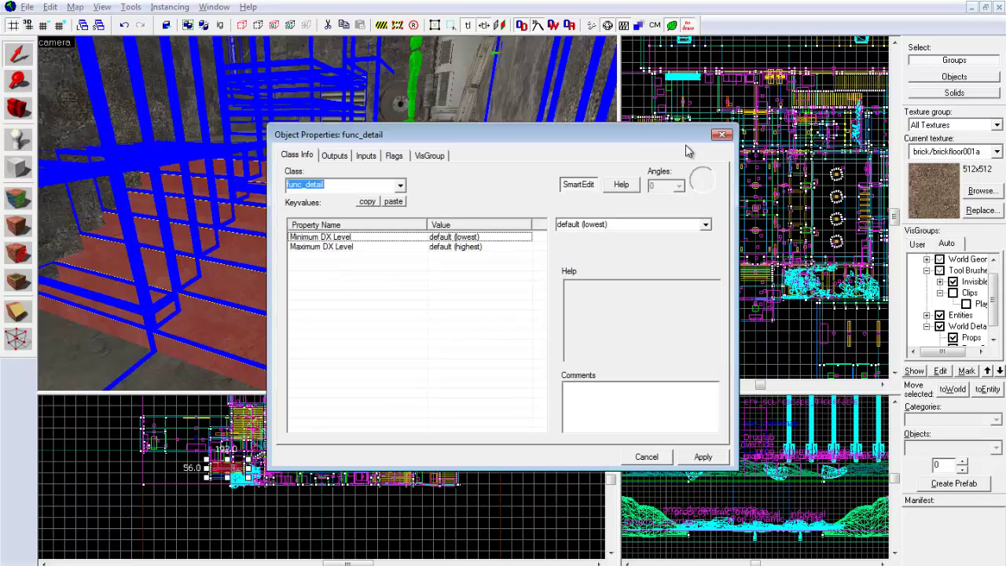
left_click(722, 136)
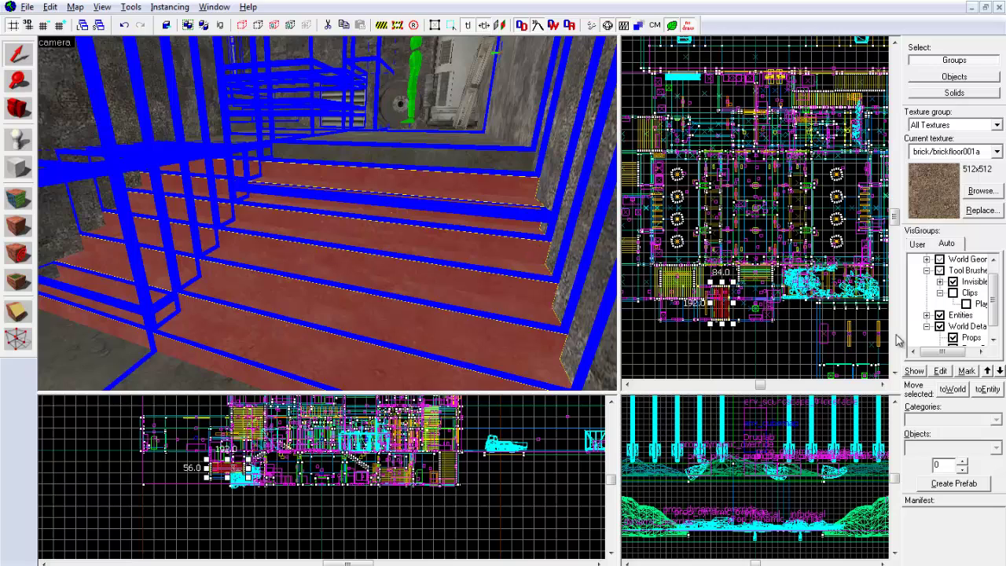
Step: Hide the Func Detail visgroup and examine the world brushes and gaps beneath the staircase
scroll(967, 334, "down", 1)
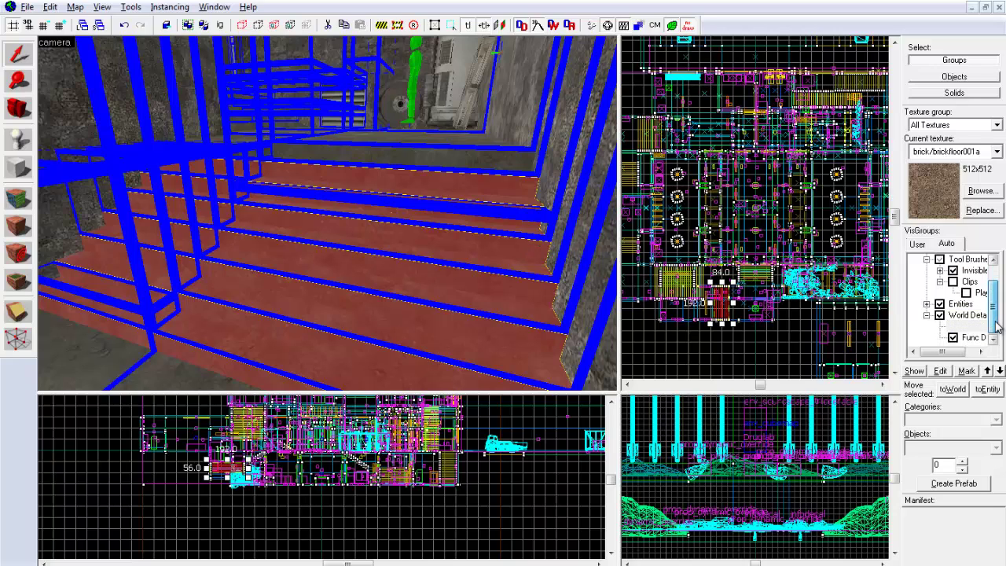
left_click(952, 337)
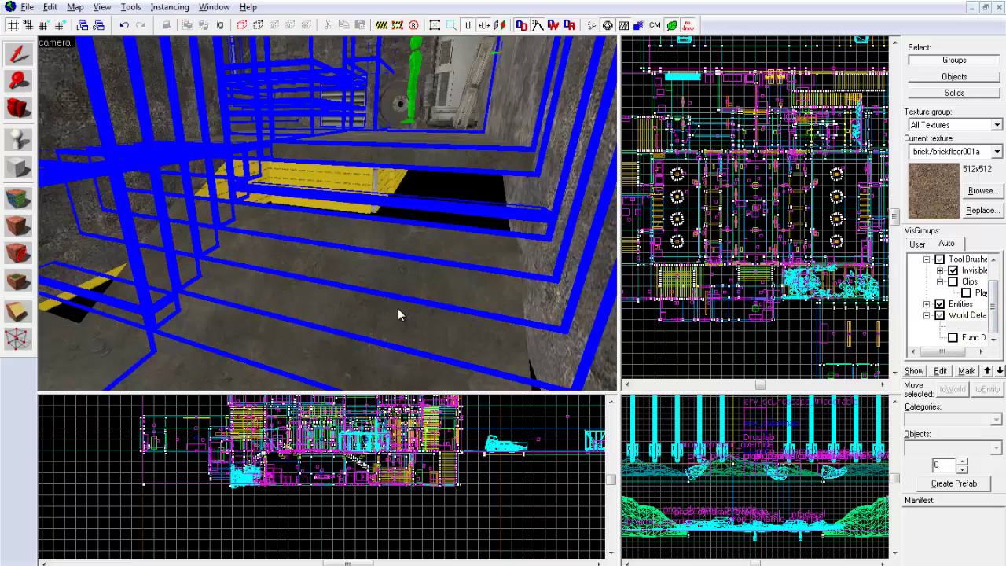
left_click_drag(397, 308, 328, 218)
key("w")
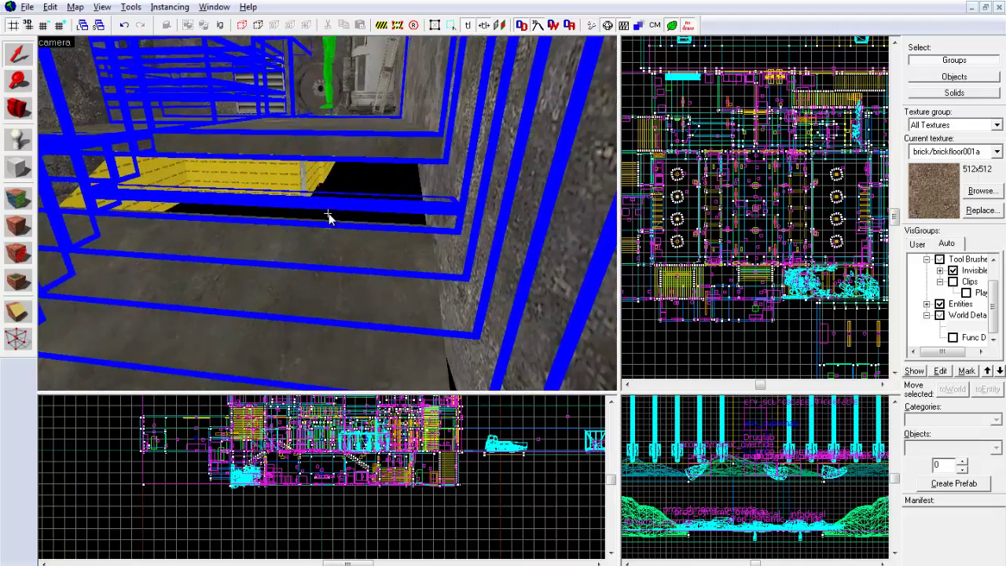
key("w")
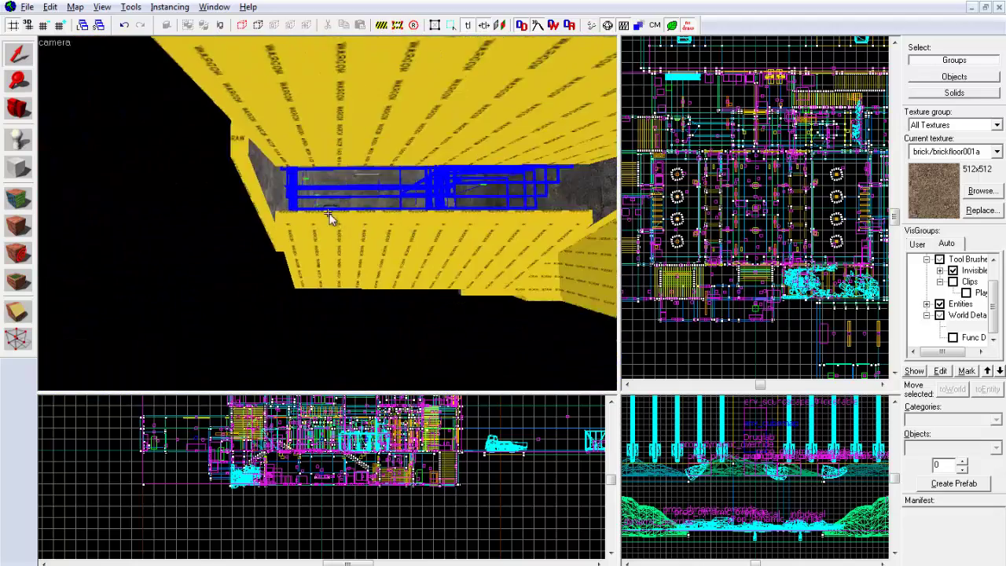
key("w")
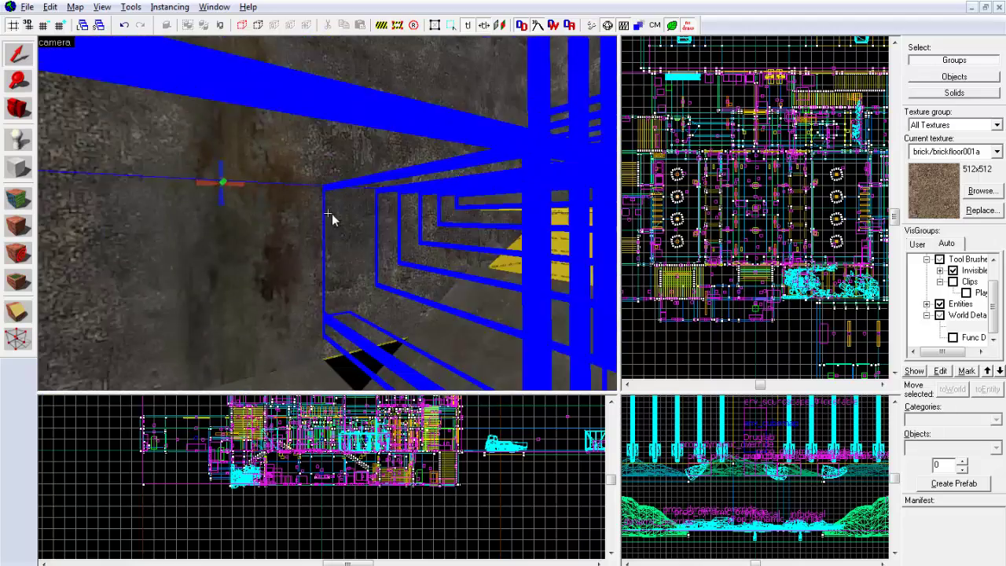
key("w")
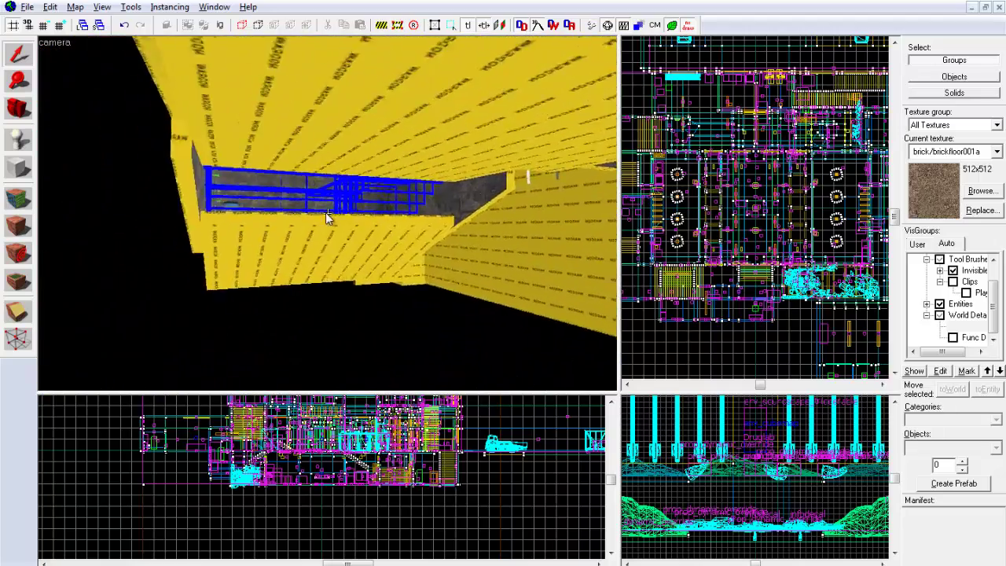
key("w")
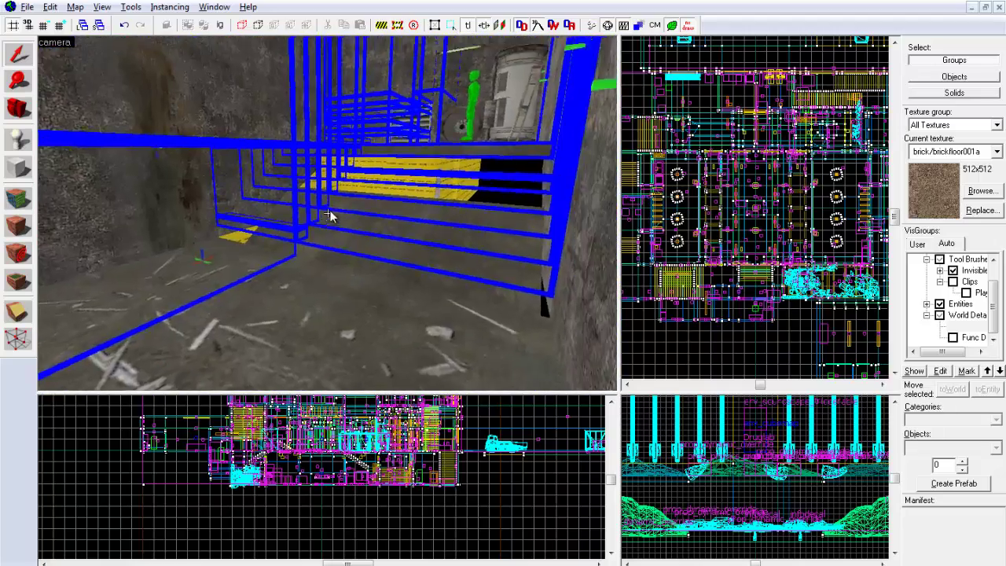
key("w")
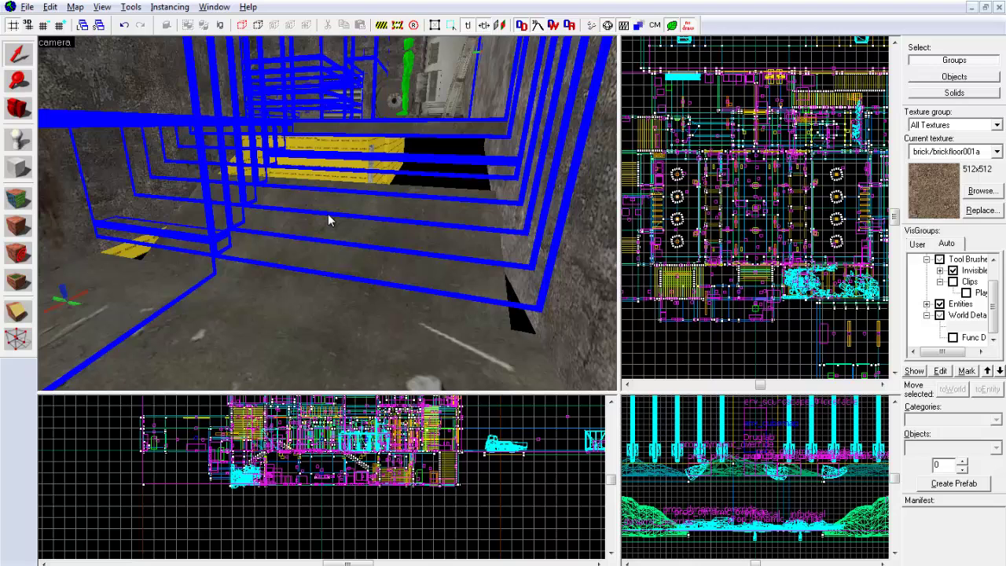
Step: Raise the sloped world brush beneath the staircase until it covers the gaps to the surrounding floor and walls
left_click(327, 214)
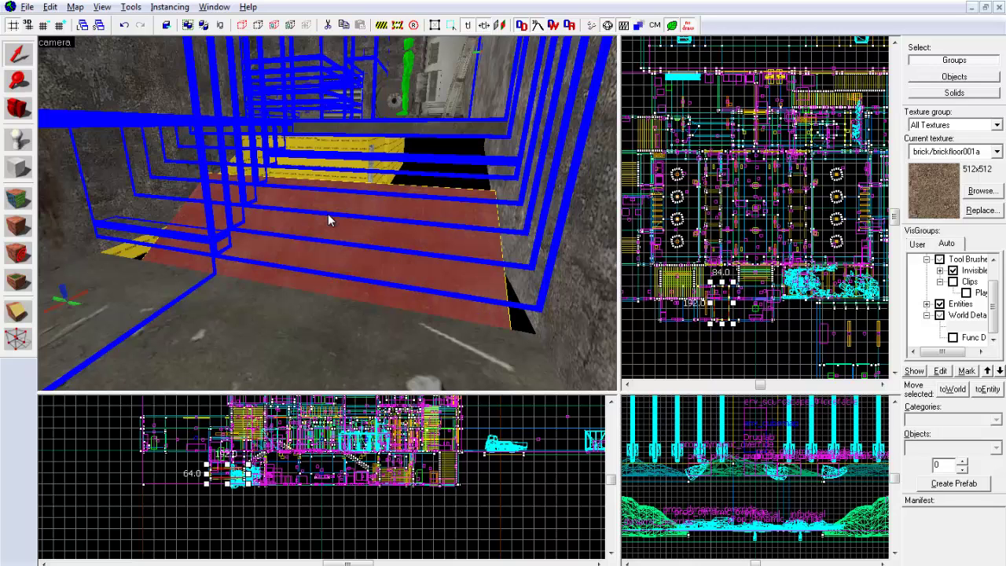
key("ctrl+shift+e")
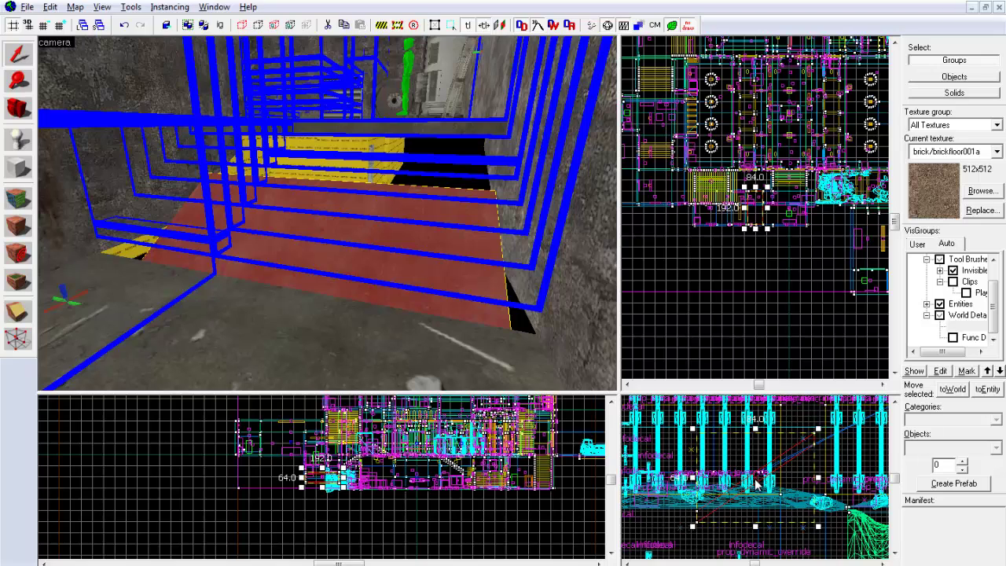
mouse_move(756, 485)
left_mouse_down()
mouse_move(758, 446)
mouse_move(754, 499)
left_mouse_up()
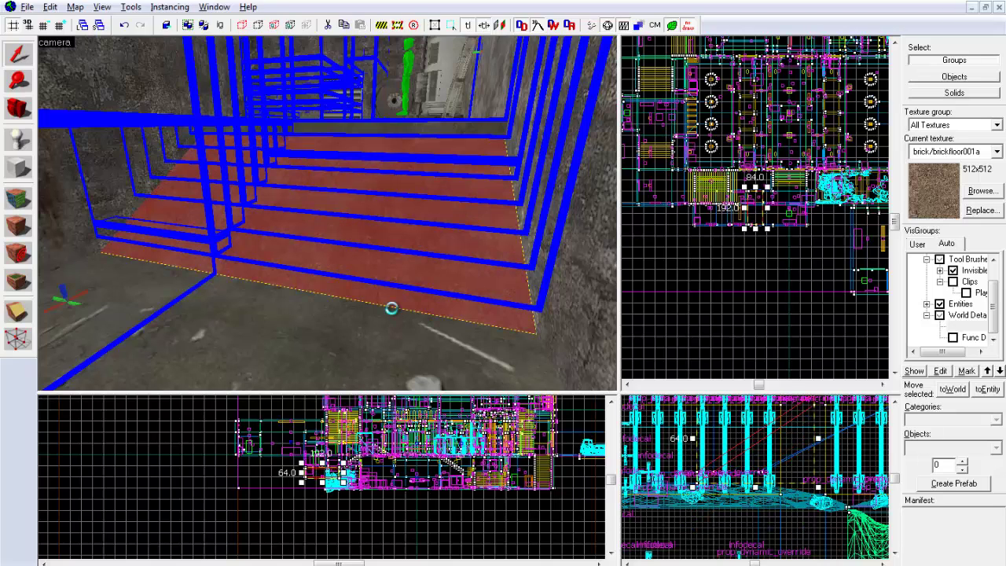
Step: Recompile the map, review the compile log, and load the default portal file da_cocain.prt to check the portals around the staircase
key("F9")
left_click(601, 382)
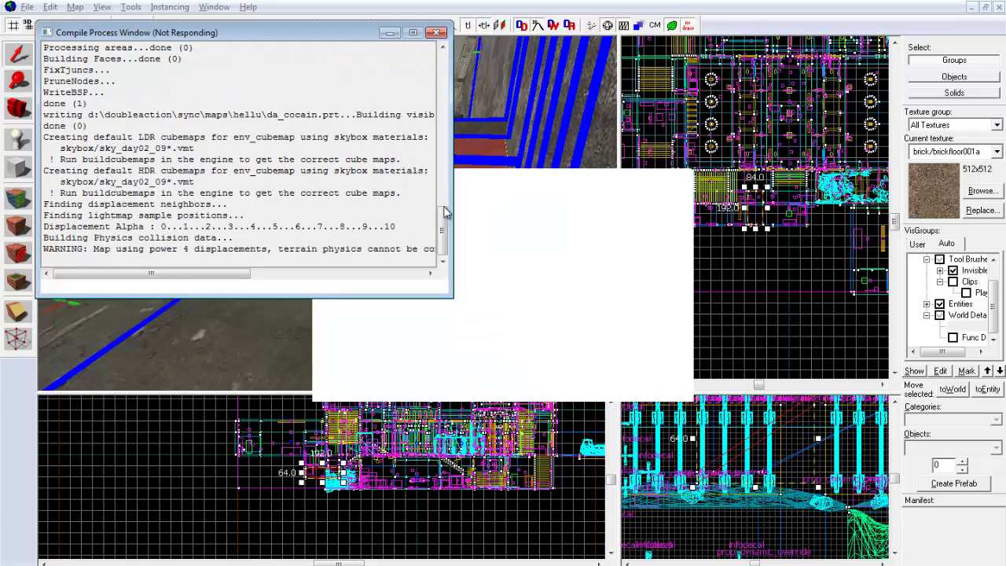
scroll(444, 212, "up", 15)
scroll(445, 213, "down", 6)
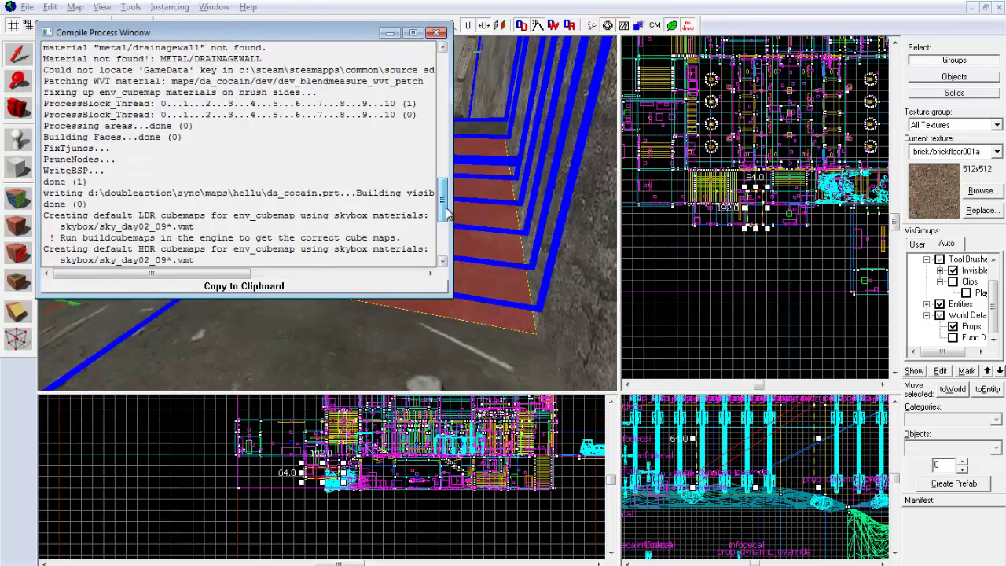
scroll(446, 212, "down", 5)
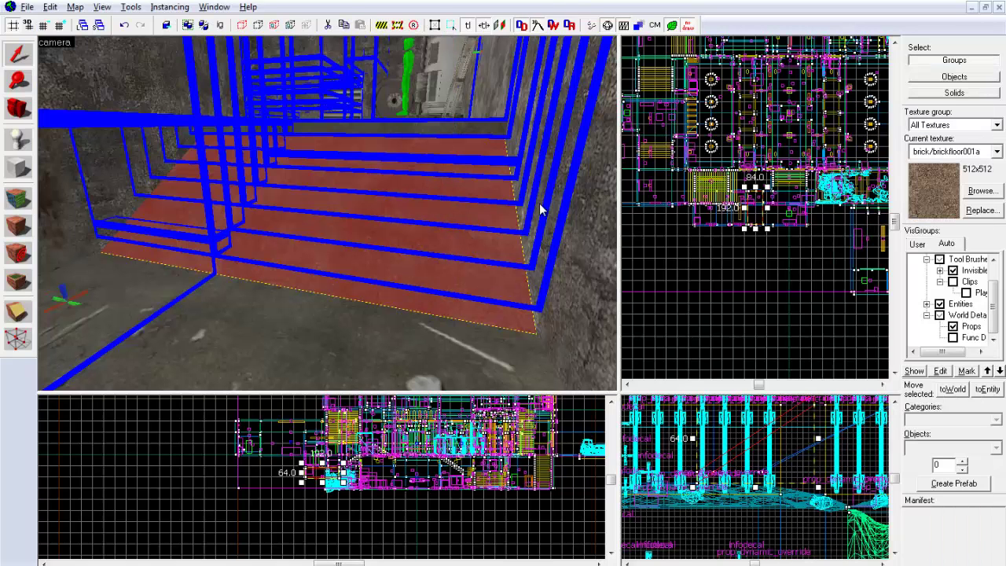
left_click(75, 7)
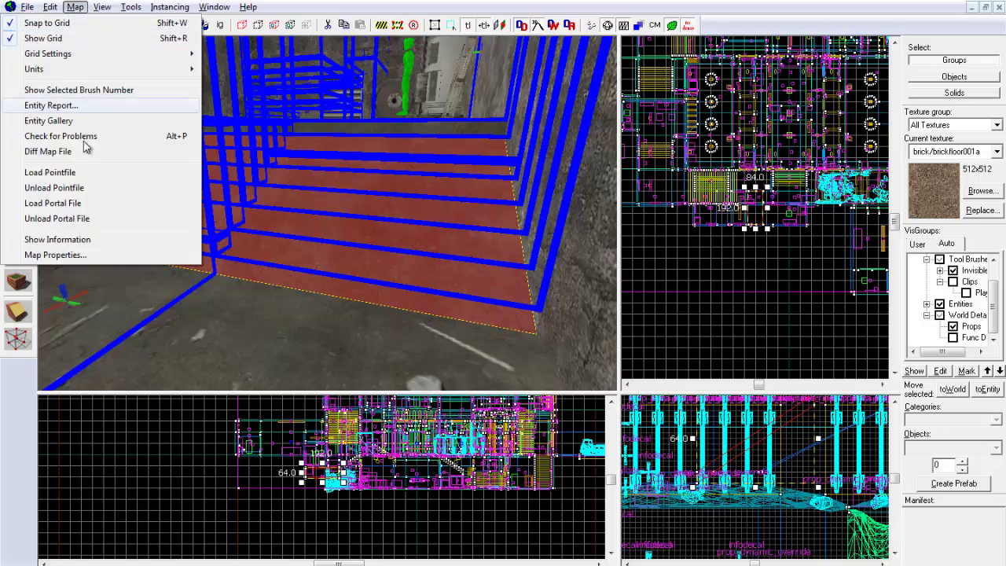
left_click(117, 203)
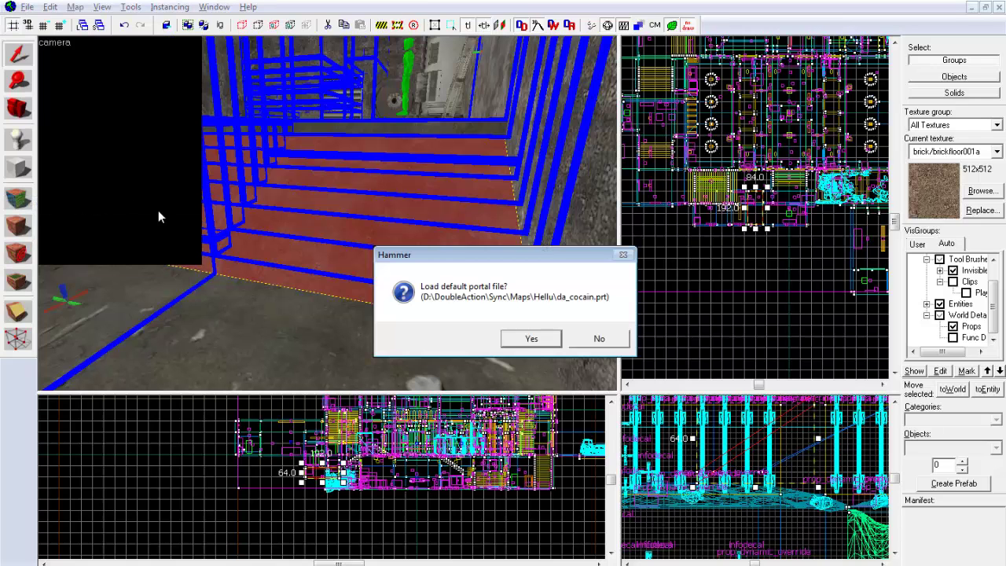
left_click(509, 339)
key("w")
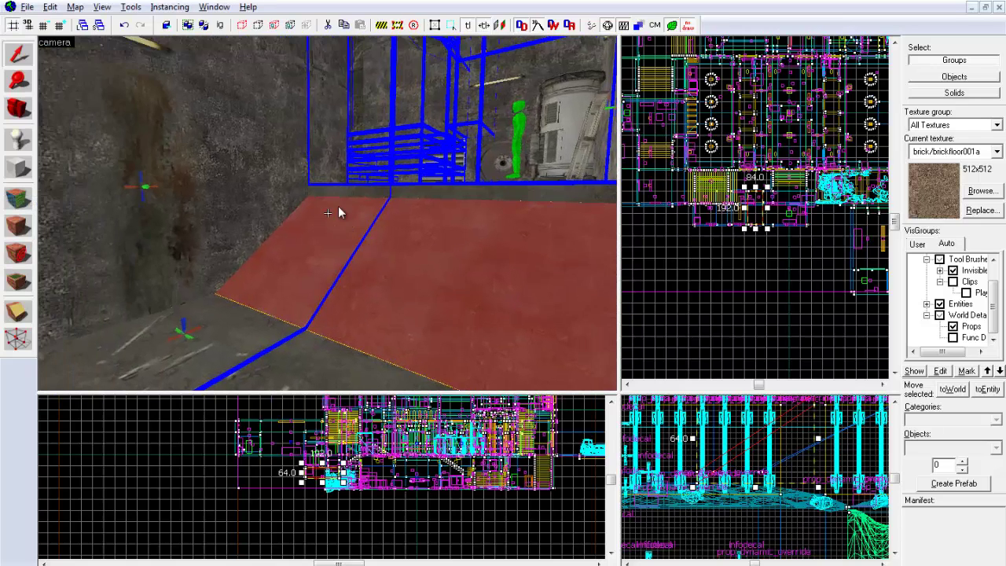
key("s")
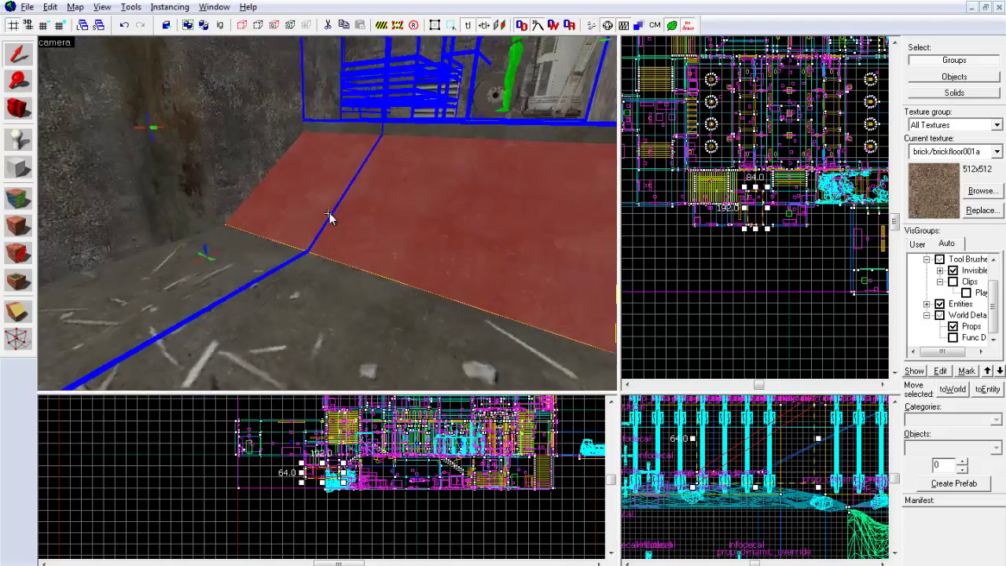
key("w")
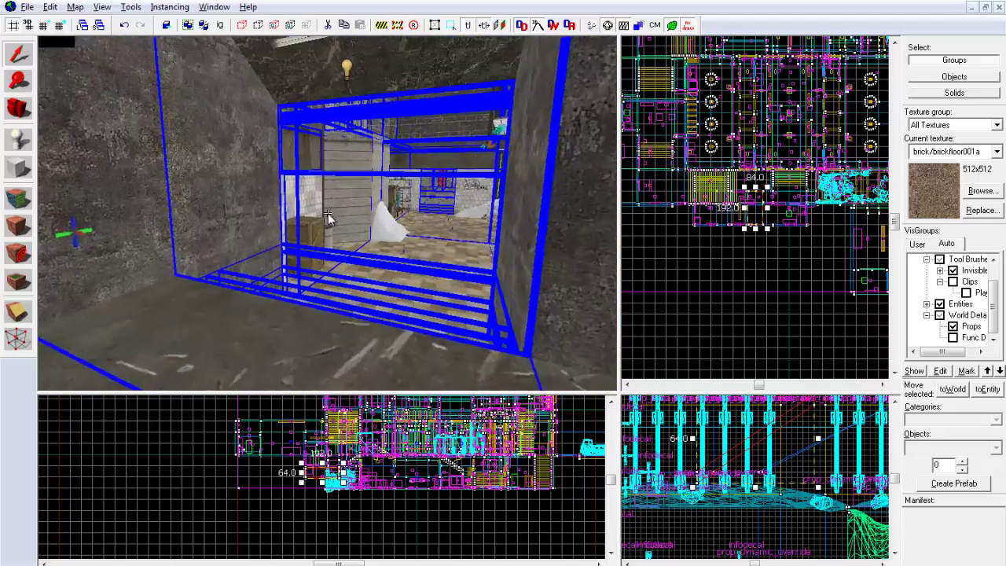
Step: Examine the visleaf portals around the concrete staircase, along the adjoining corridor and across the large tiled hall
key("w")
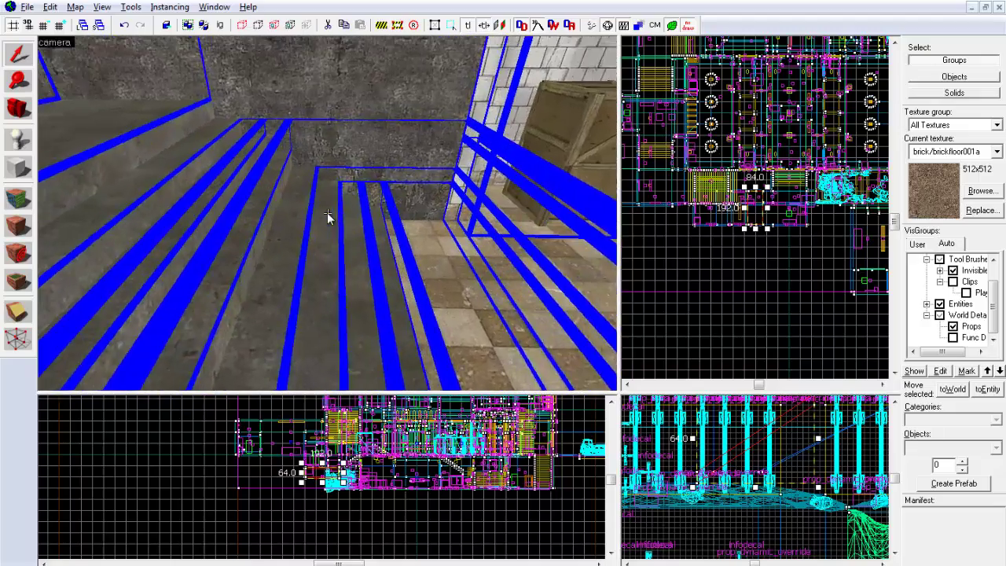
key("s")
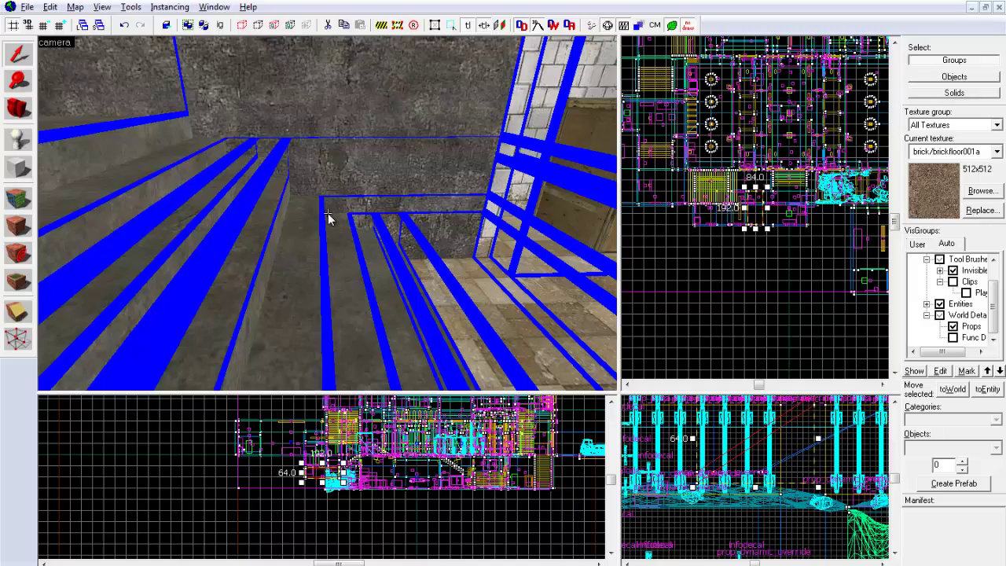
key("w")
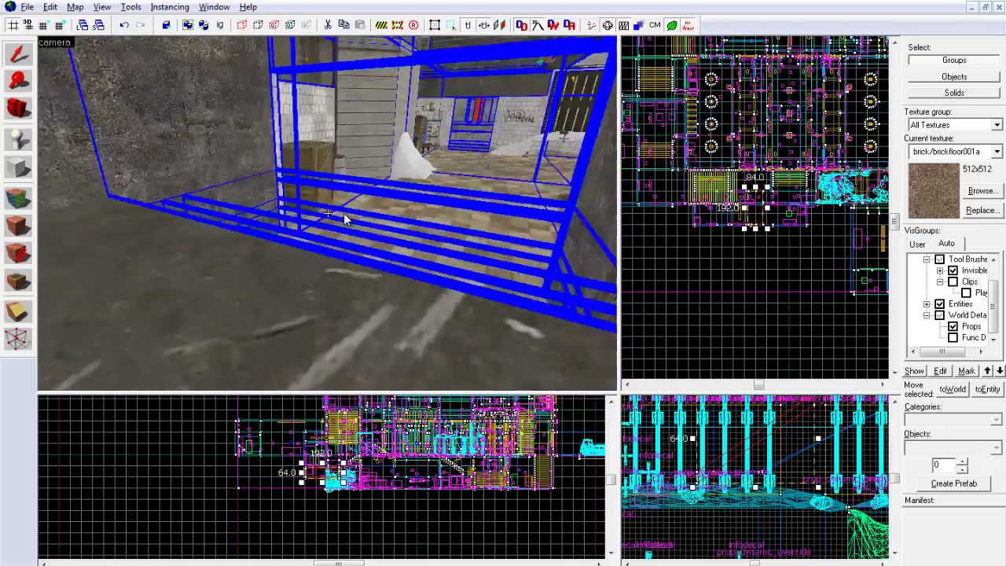
key("w")
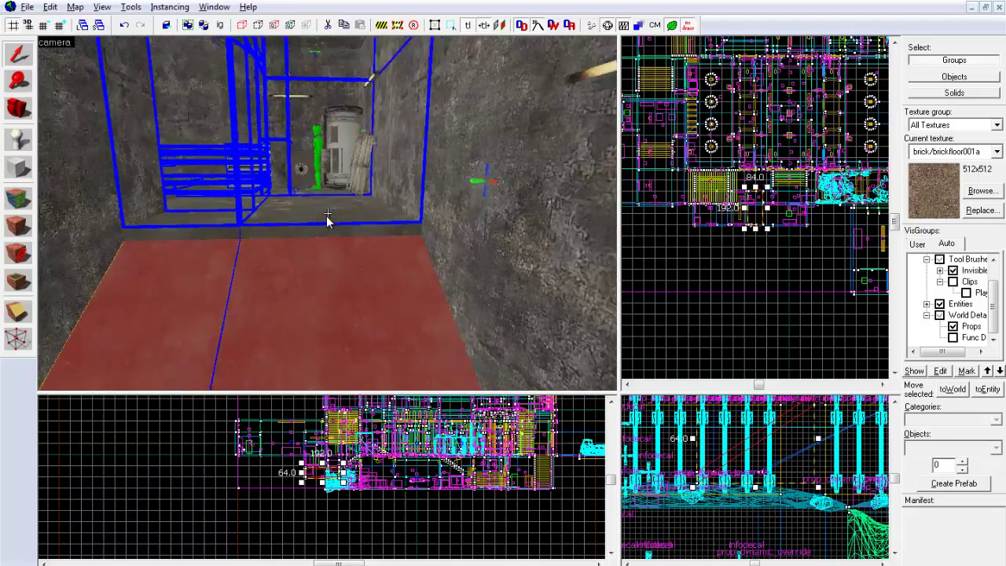
key("s")
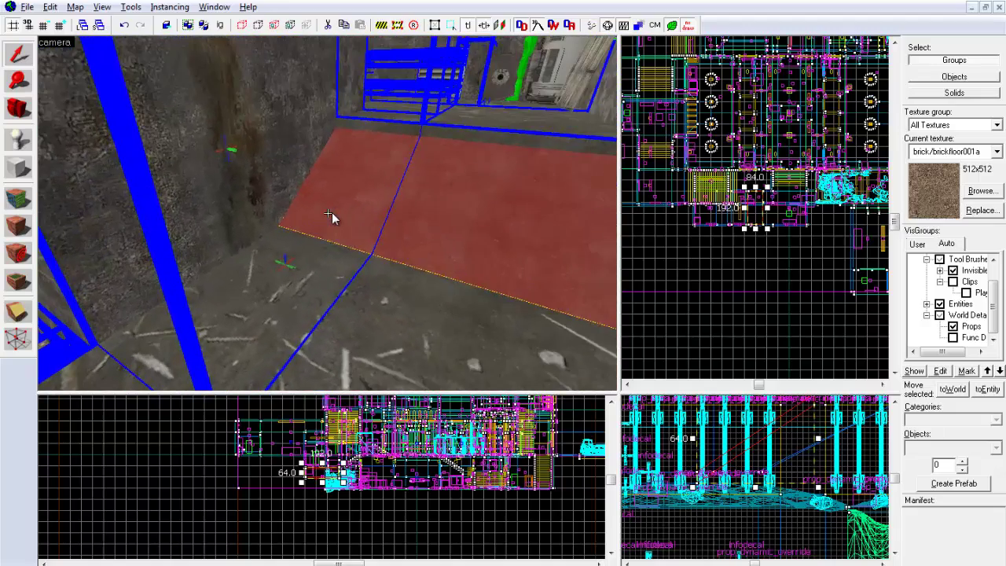
key("w")
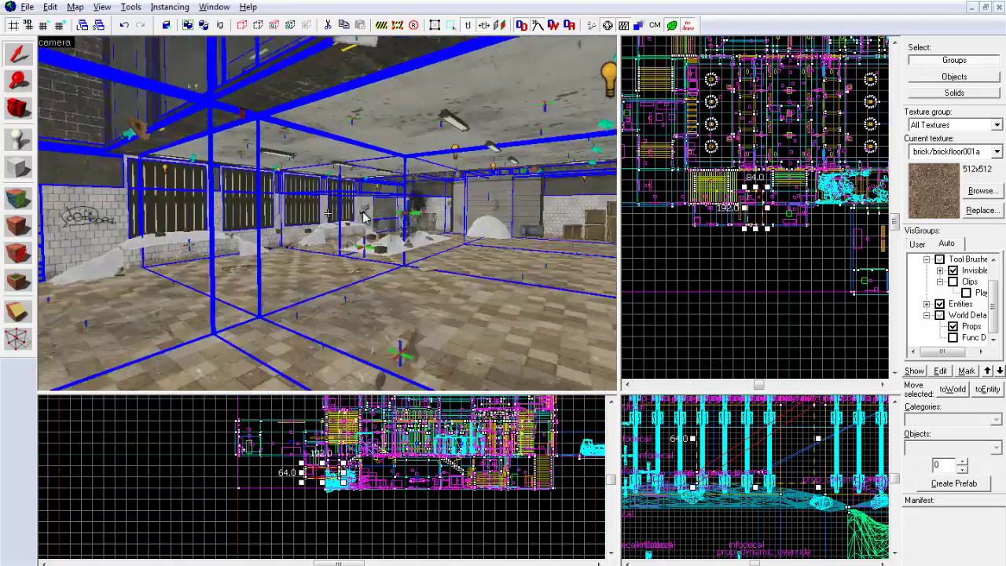
key("w")
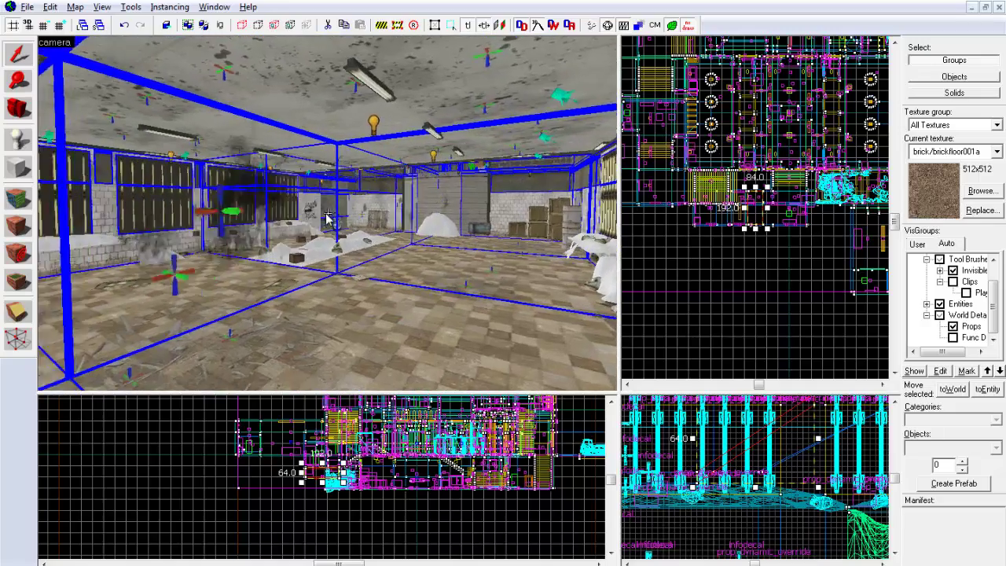
key("w")
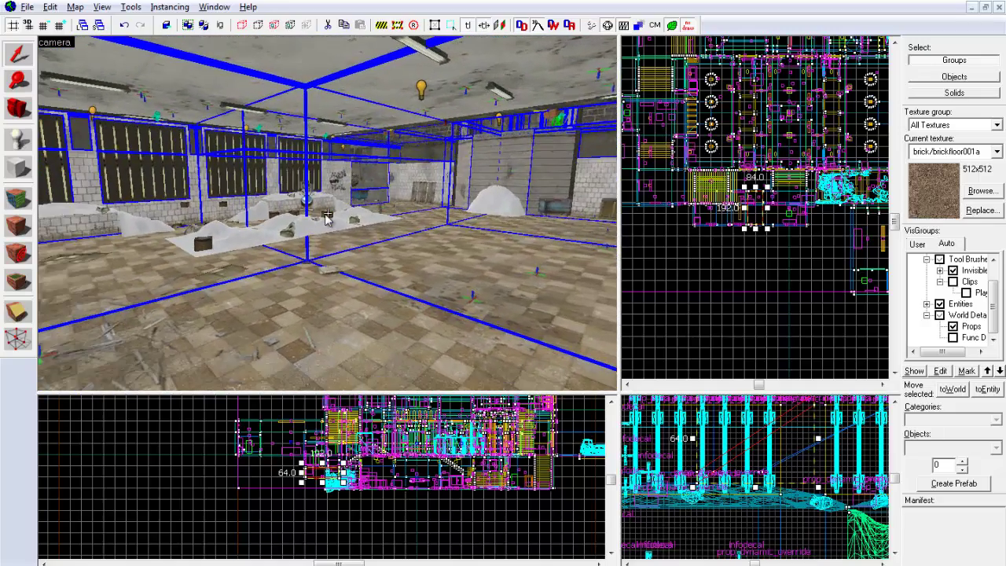
Step: Hide the World Details and Entities auto visgroups
scroll(987, 290, "up", 2)
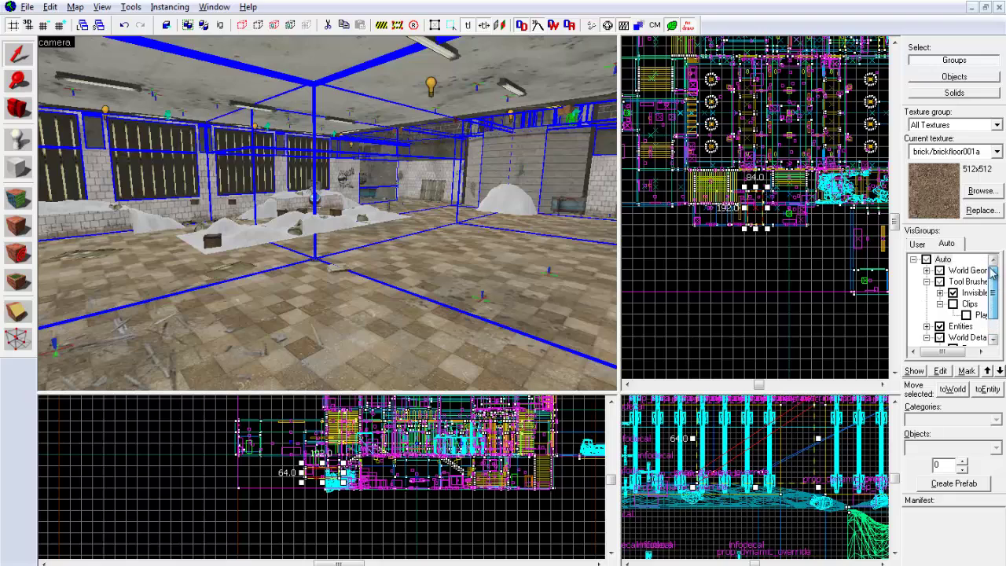
left_click(926, 281)
left_click(926, 304)
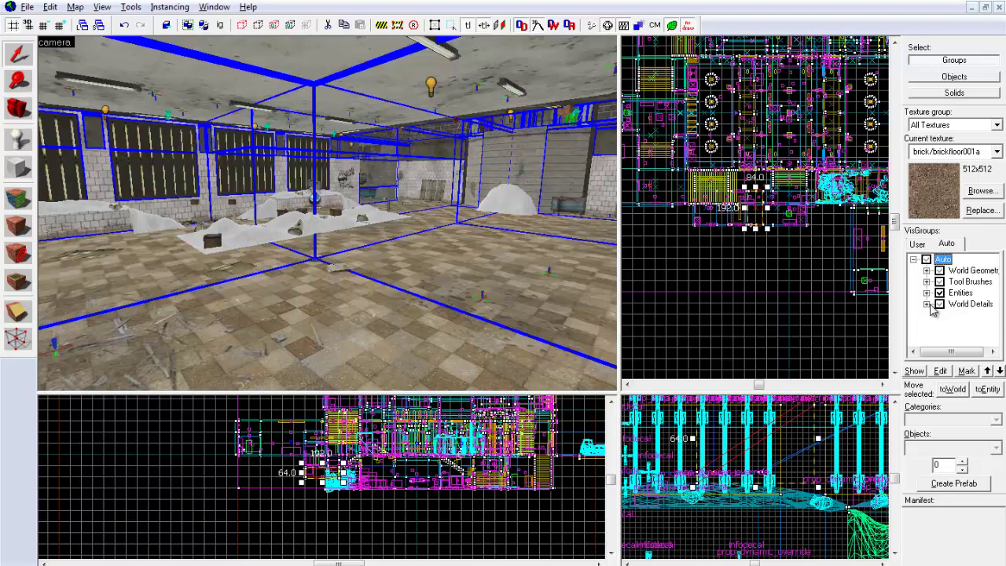
left_click(926, 305)
left_click(952, 315)
left_click(926, 304)
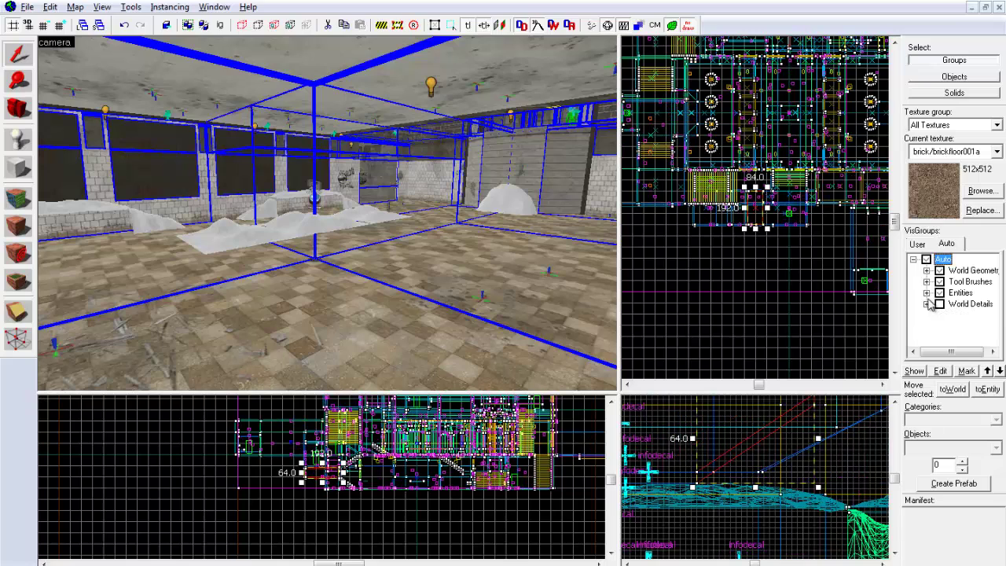
left_click(927, 292)
left_click(939, 292)
left_click(926, 293)
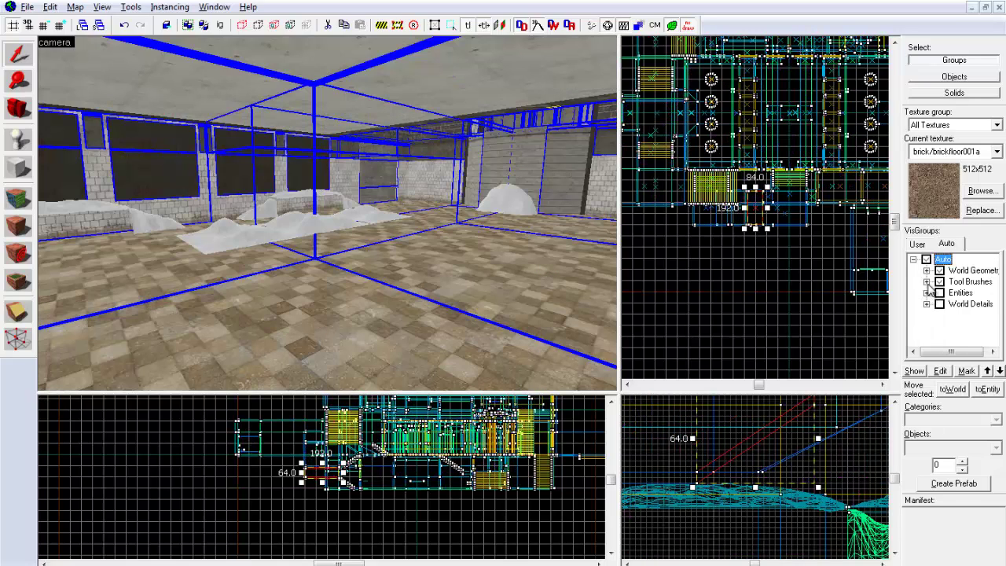
Step: Hide the Tool Brushes visgroup, including its Invisible and Clips subgroups
left_click(926, 281)
left_click(952, 304)
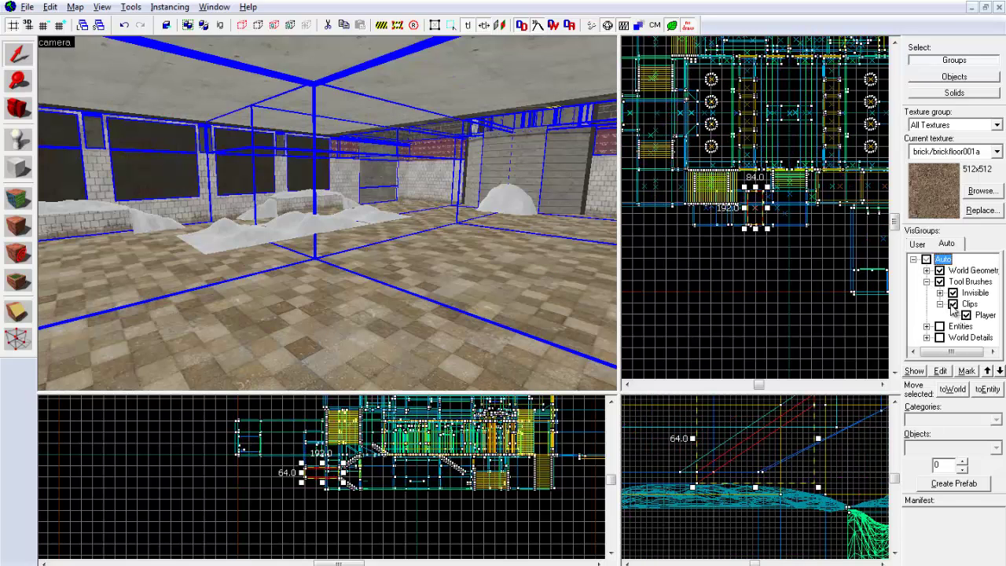
left_click(952, 304)
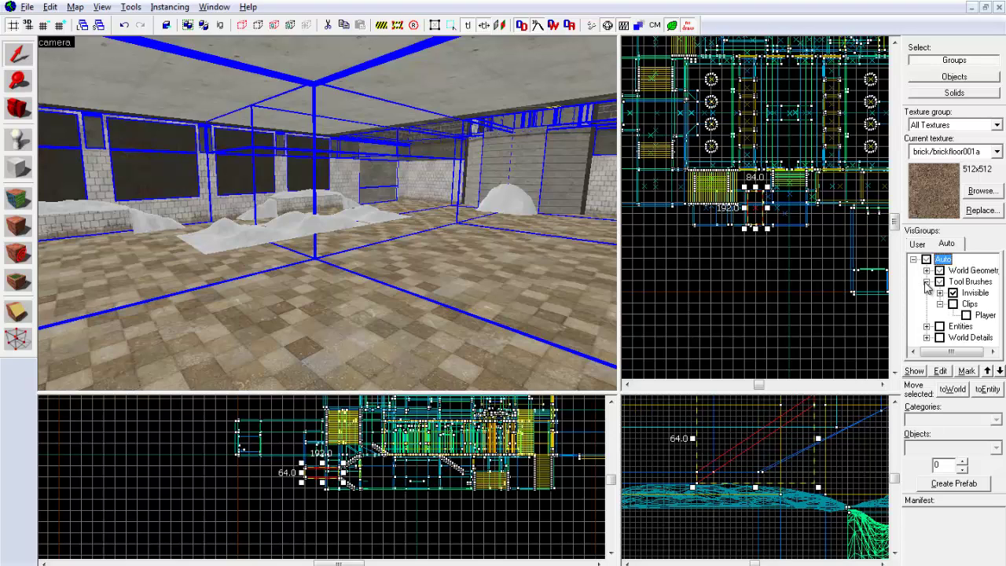
left_click(939, 292)
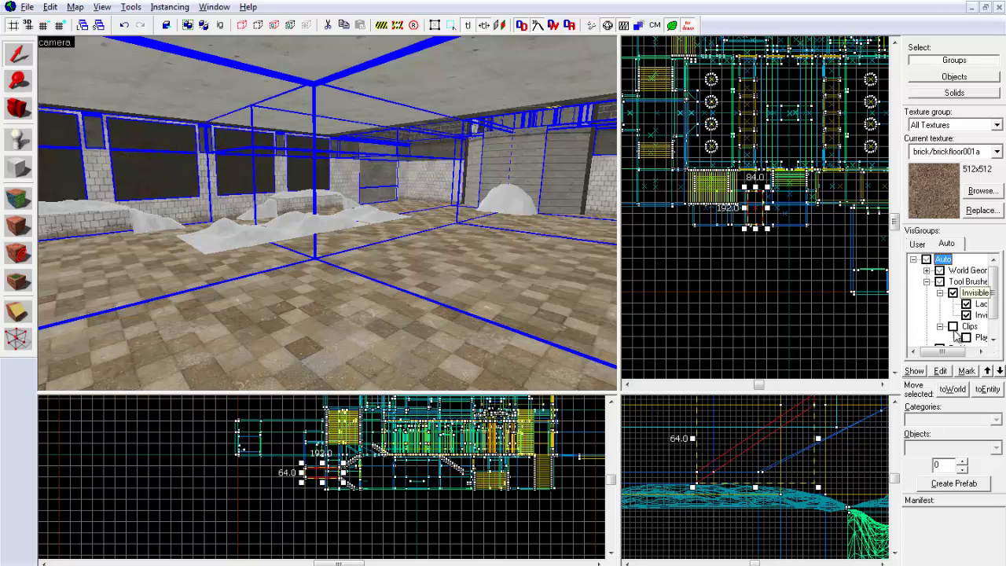
left_click_drag(956, 352, 966, 354)
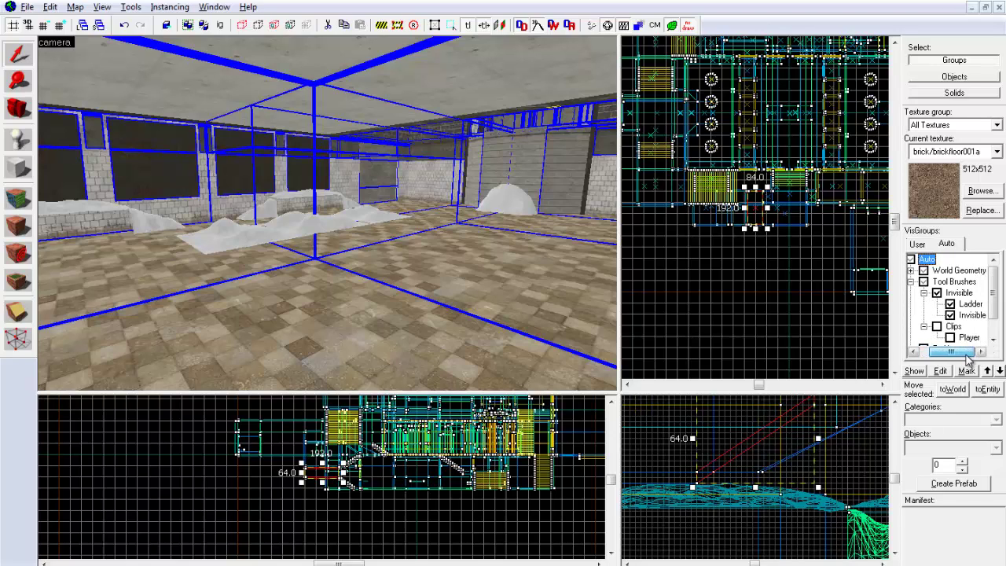
left_click(924, 292)
left_click(923, 281)
Step: Hide the displacements within World Geometry, keeping Nodraw and Sky shown and Tool Brushes hidden
left_click(923, 270)
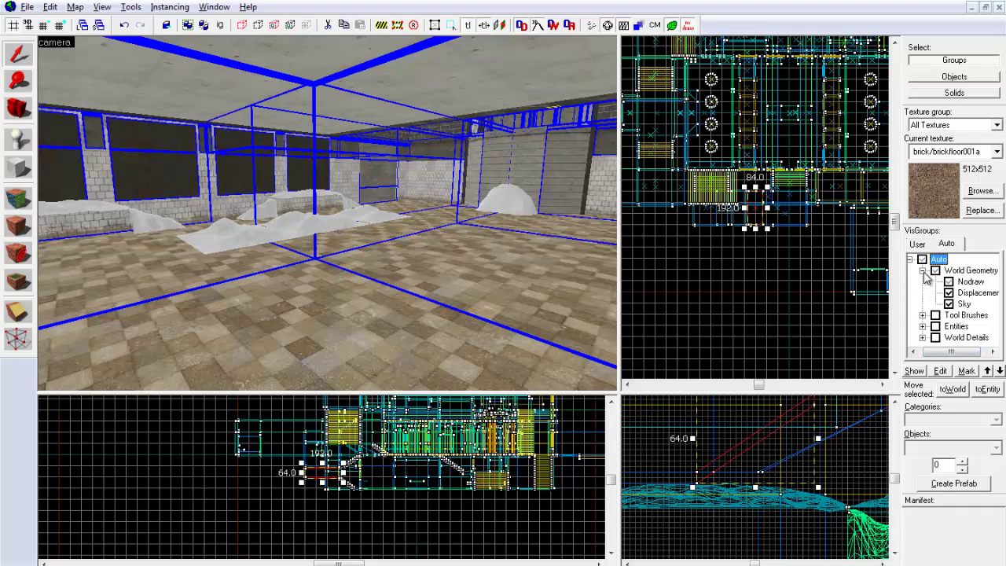
left_click(948, 292)
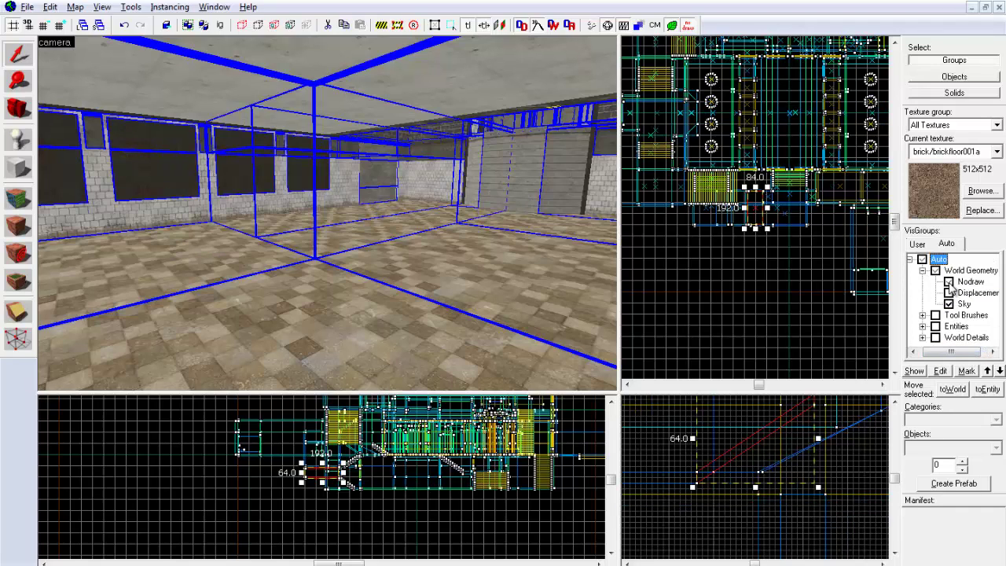
left_click(948, 281)
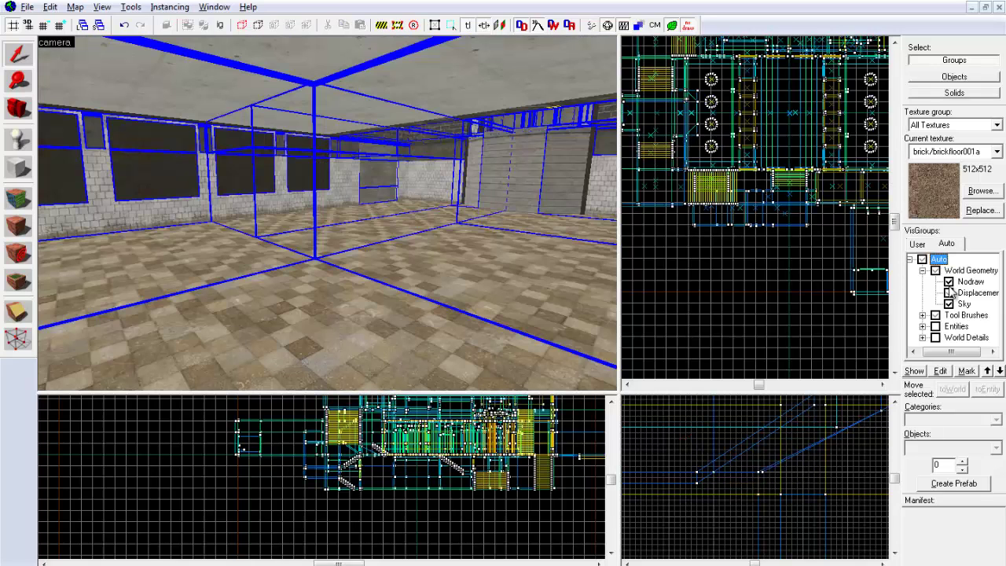
left_click(936, 315)
left_click(922, 271)
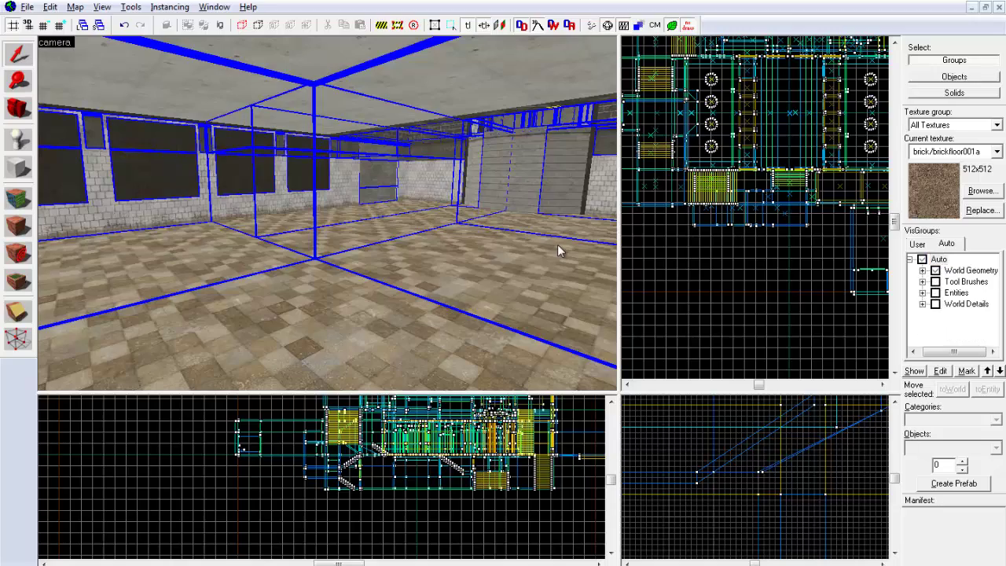
Step: Examine how the portals divide the tiled hall, the staircases and the upper floor with only world geometry shown
key("z")
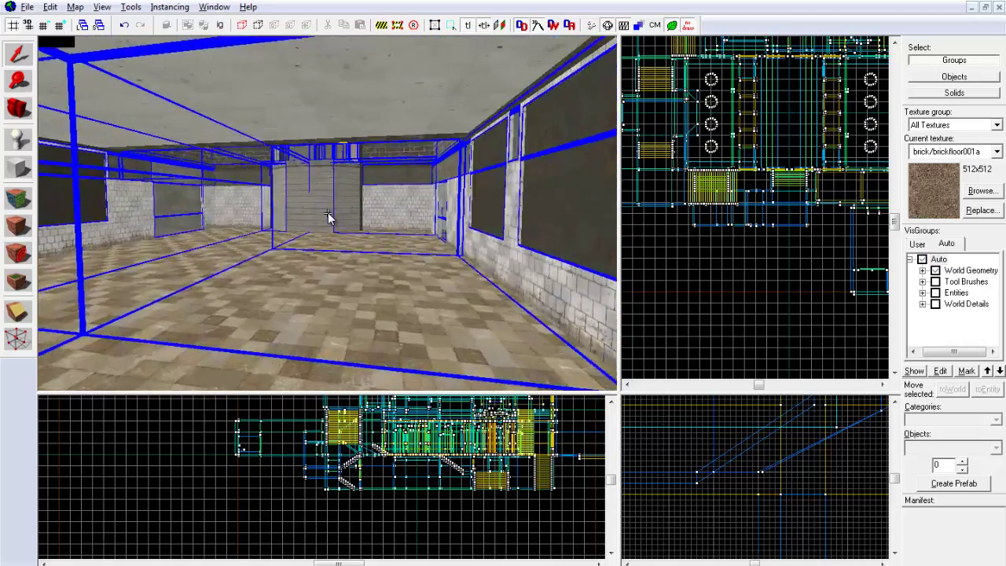
key("w")
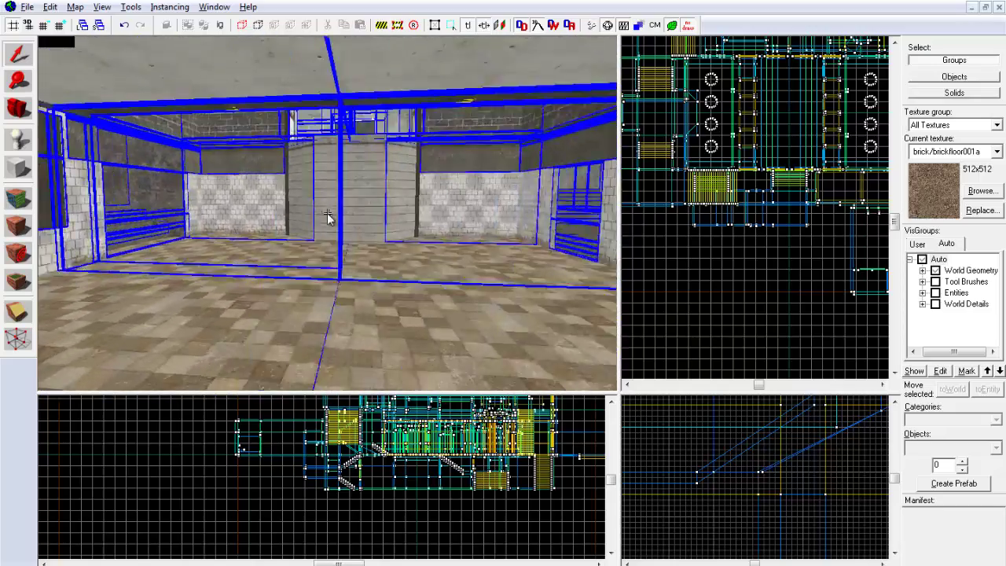
key("w")
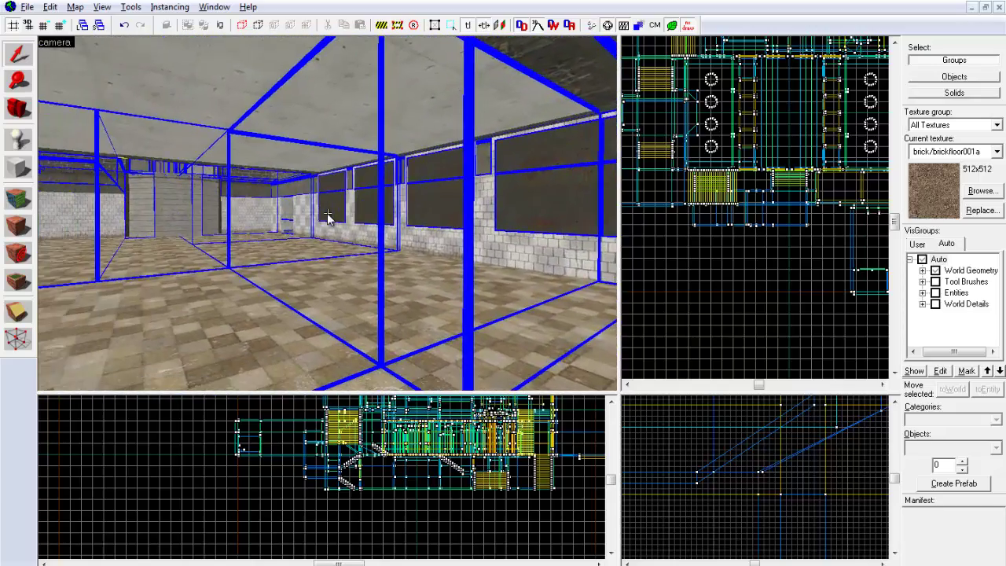
key("w")
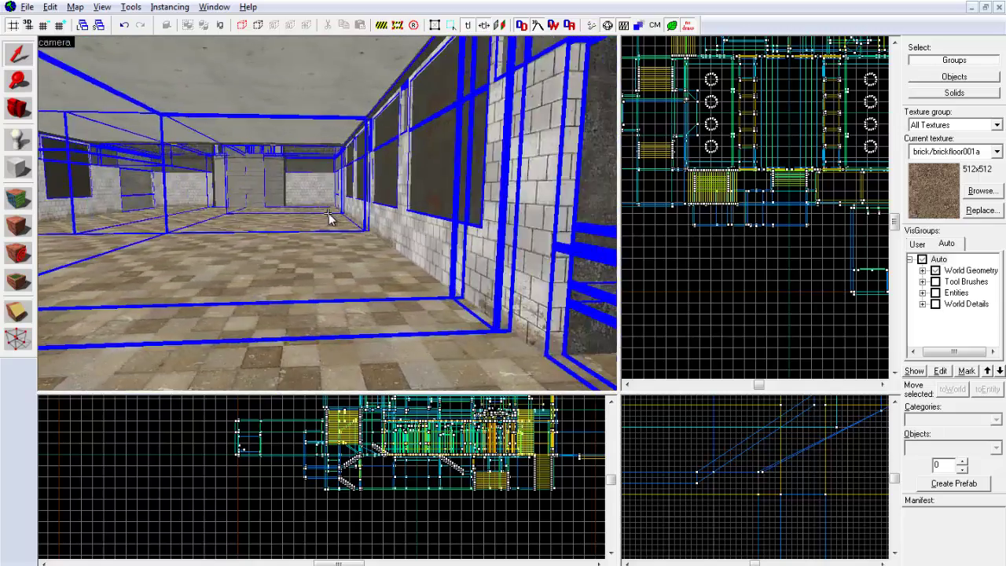
key("w")
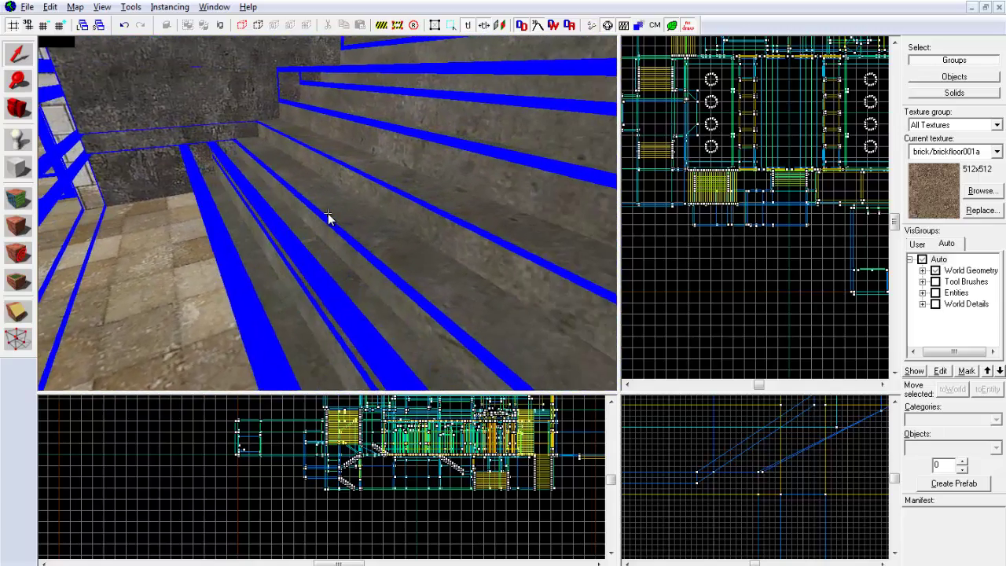
key("s")
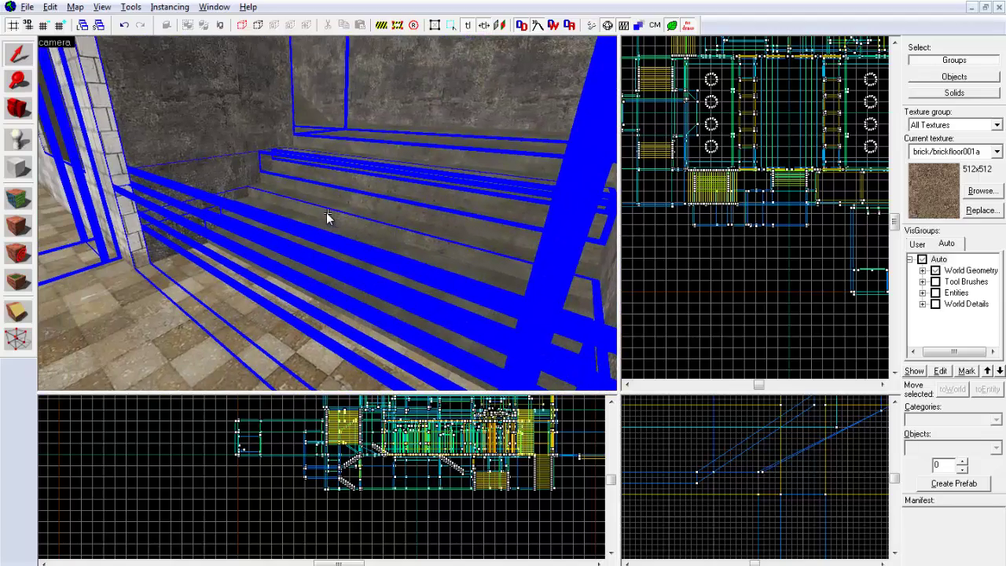
key("Left")
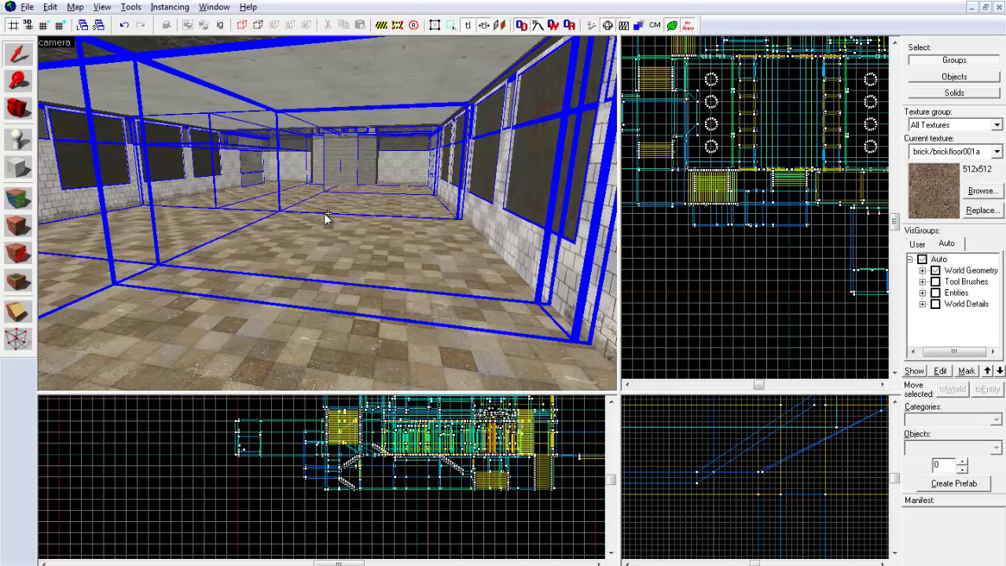
key("Left")
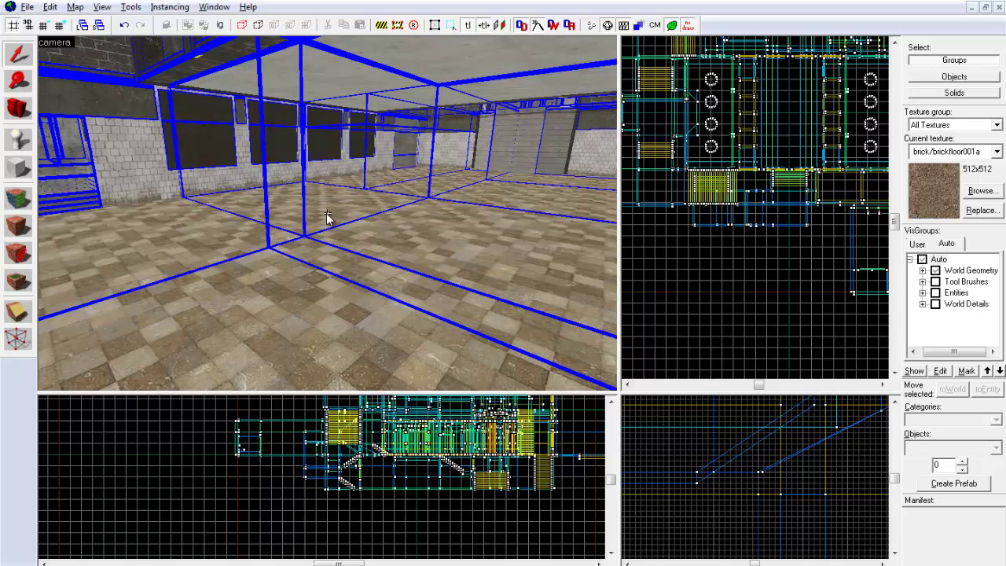
key("w")
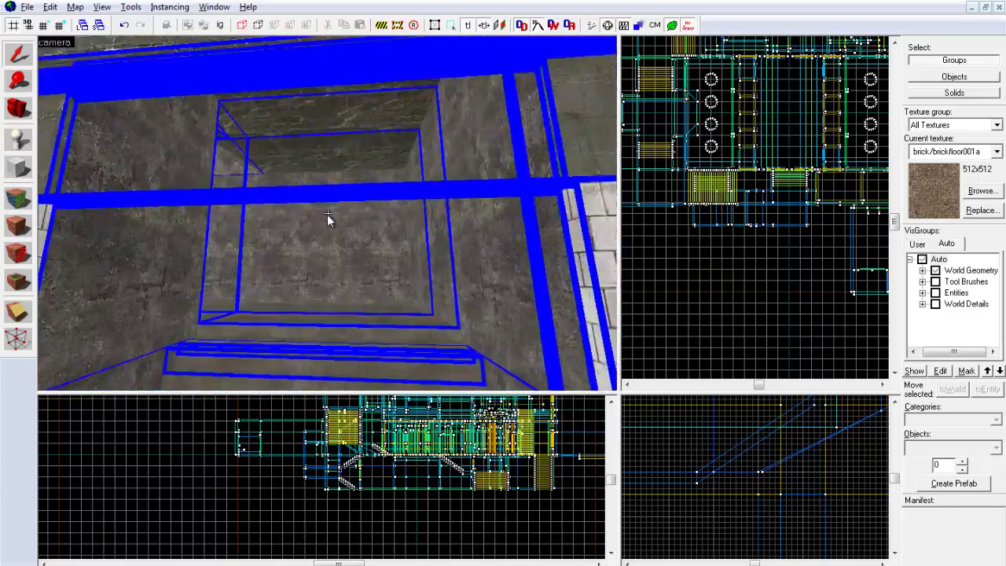
key("w")
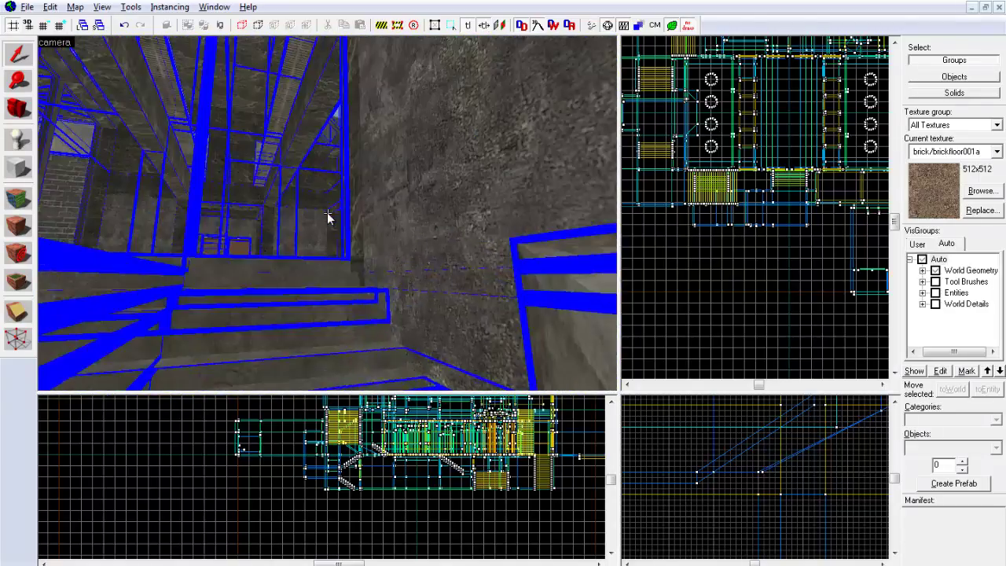
key("w")
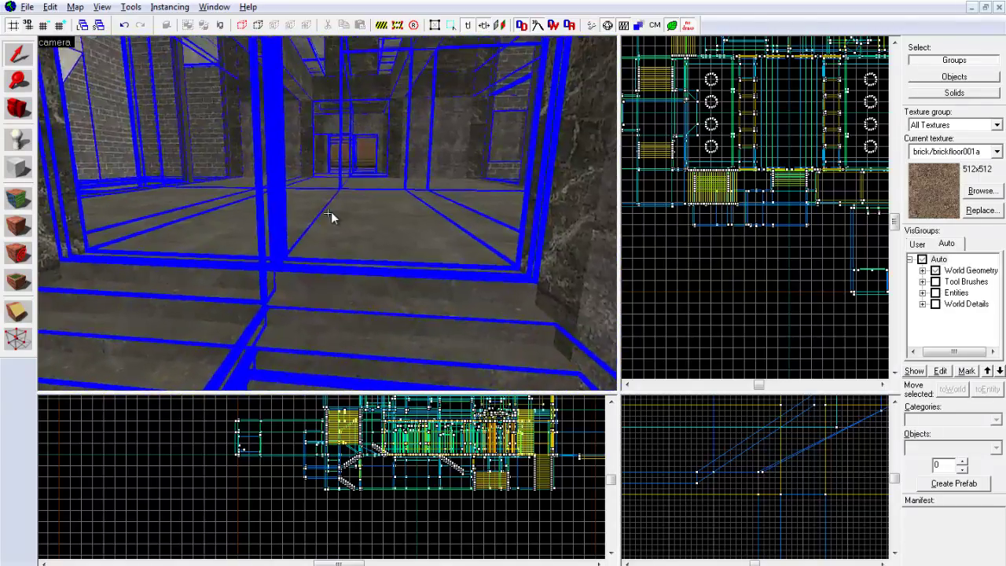
key("w")
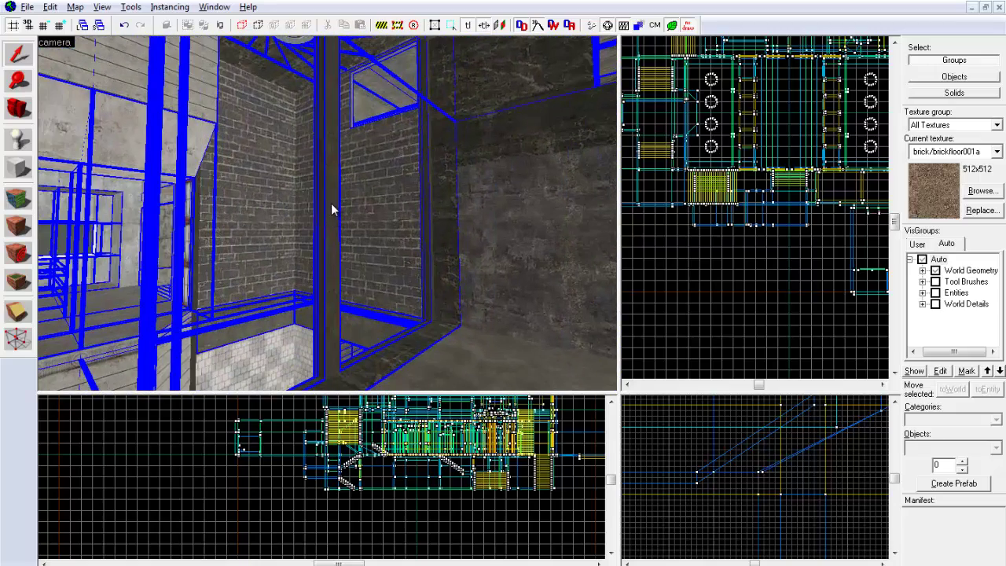
Step: Check the entity class of the thin vertical pillar beside the upper-floor brick wall in its object properties
left_click(331, 202)
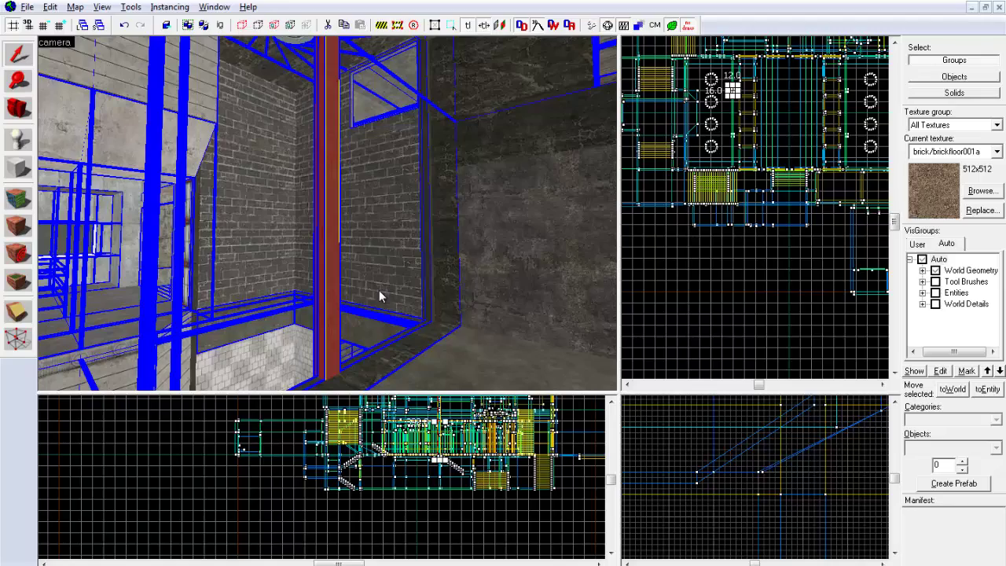
key("alt+Return")
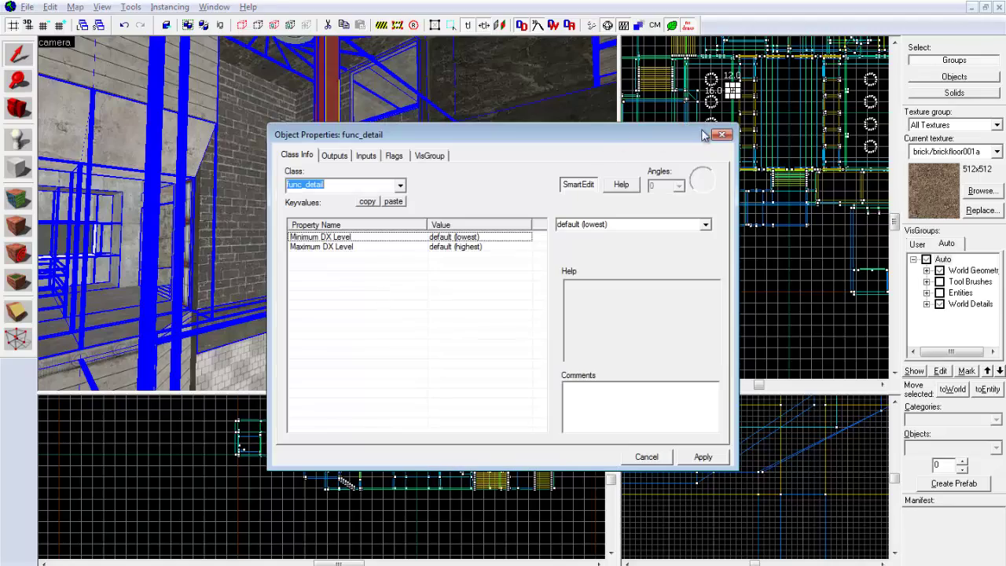
left_click(721, 134)
key("w")
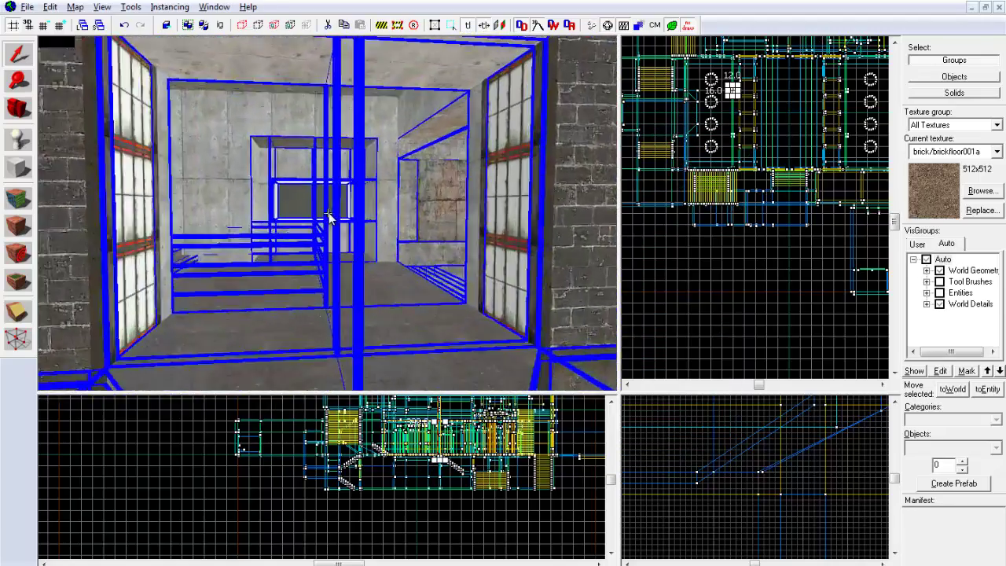
Step: Check the entity class of the next thin vertical pillar in the dark concrete hall through its object properties
key("w")
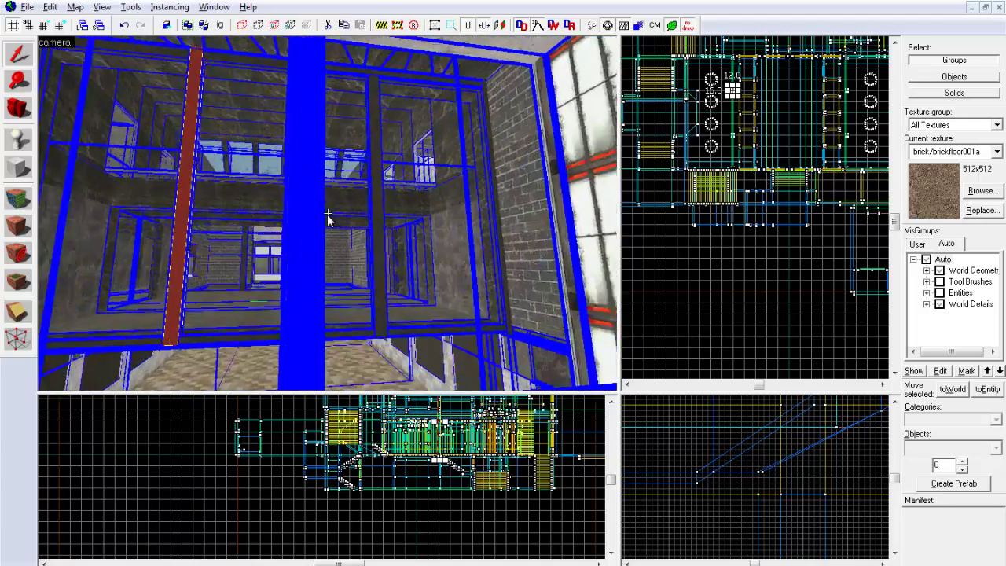
key("w")
left_click(368, 231)
key("alt+Return")
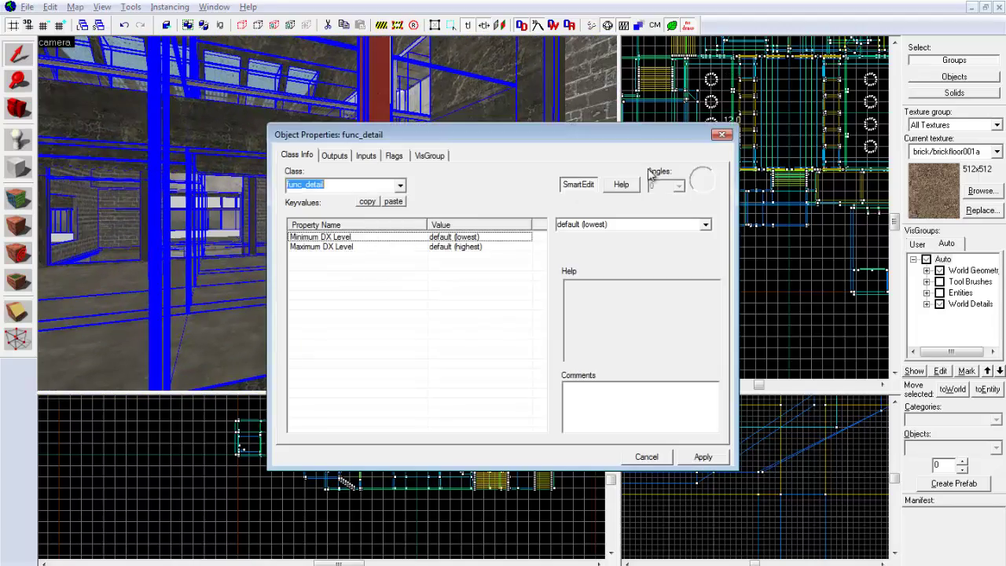
left_click(721, 134)
Step: Tie the grouped row of four round ceiling lamps beside the brick wall to a func_detail entity
key("w")
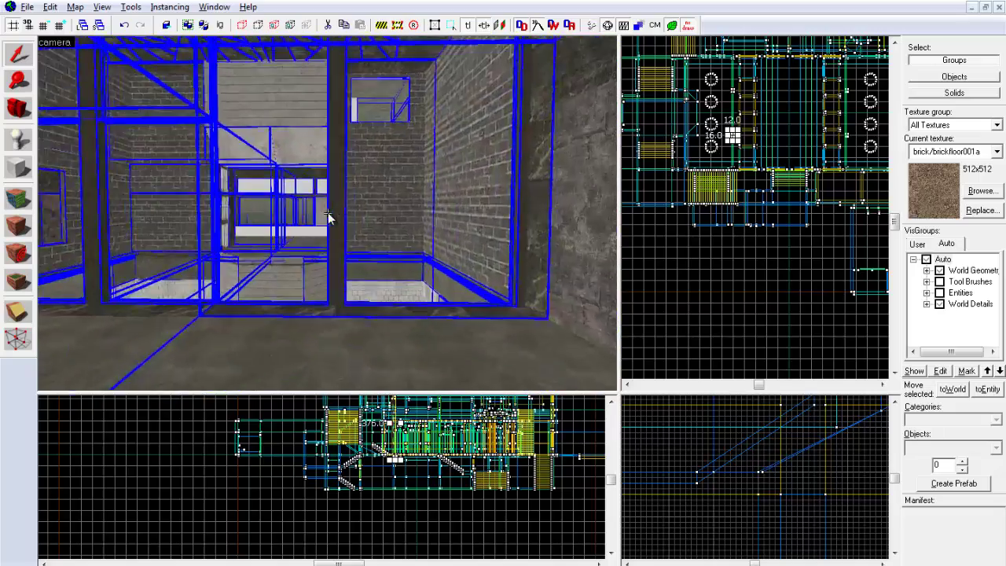
key("w")
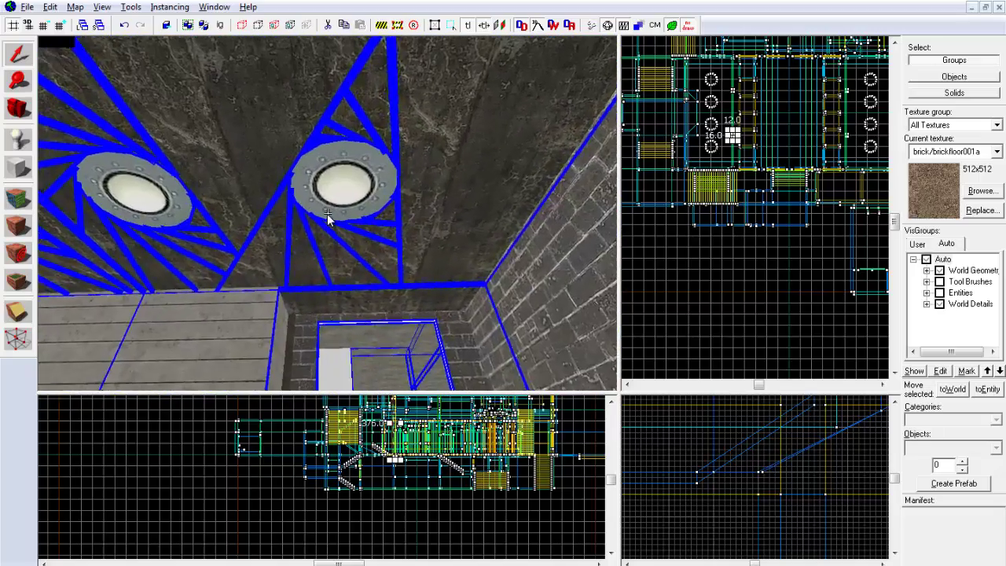
key("w")
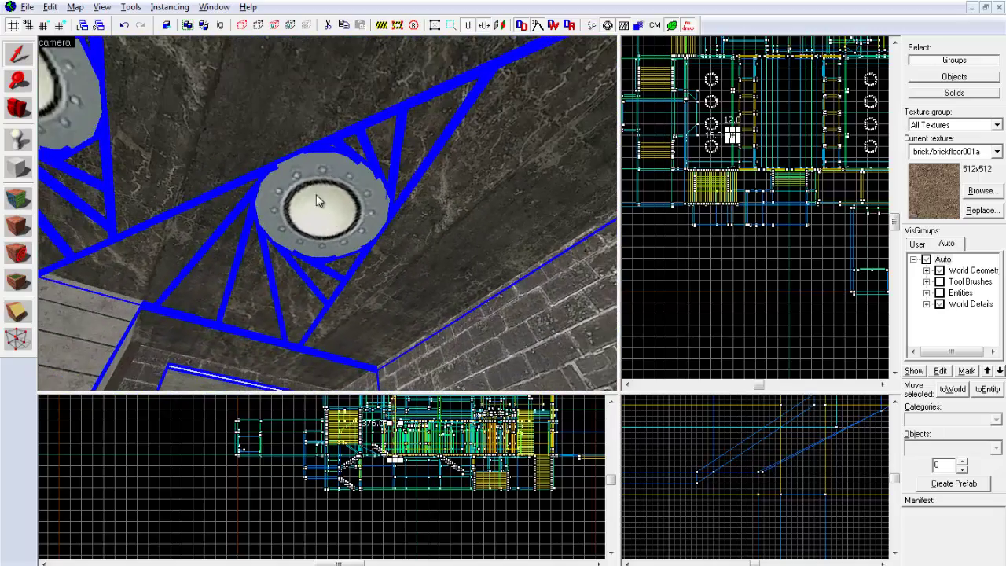
left_click(316, 192)
key("z")
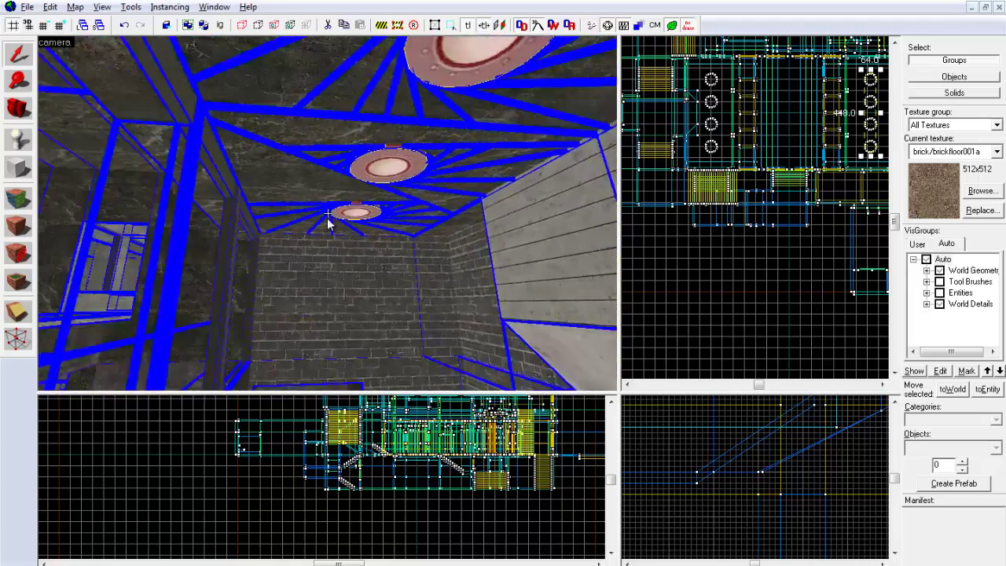
key("w")
key("s")
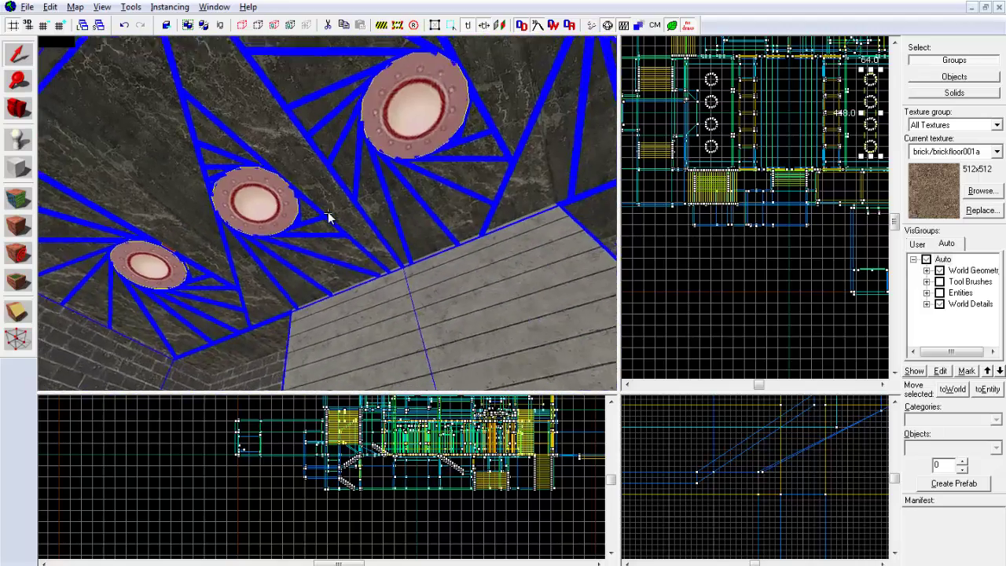
key("z")
key("ctrl+t")
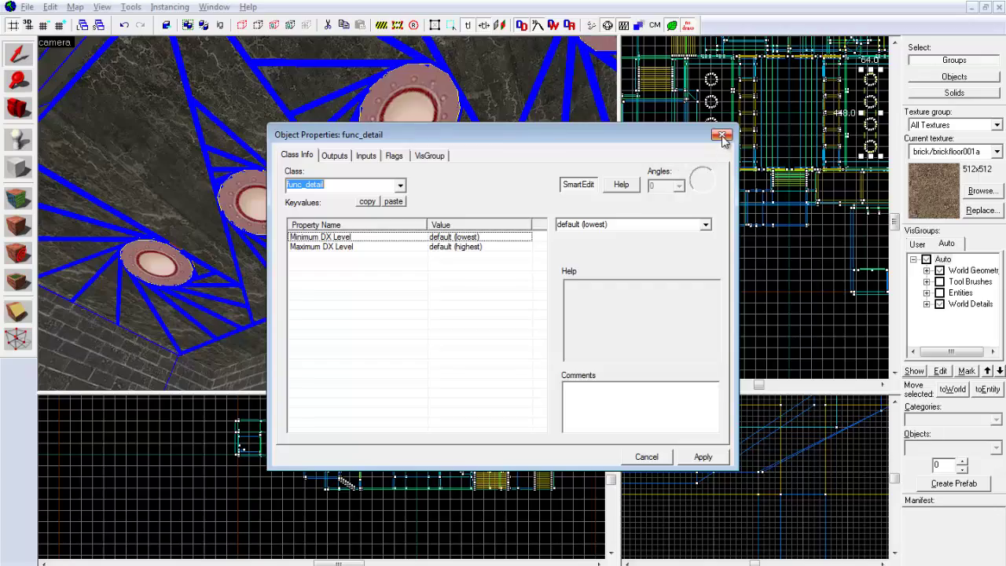
key("Escape")
Step: Examine how the portals divide the two-storey concrete hall around its thin vertical pillars
key("z")
key("w")
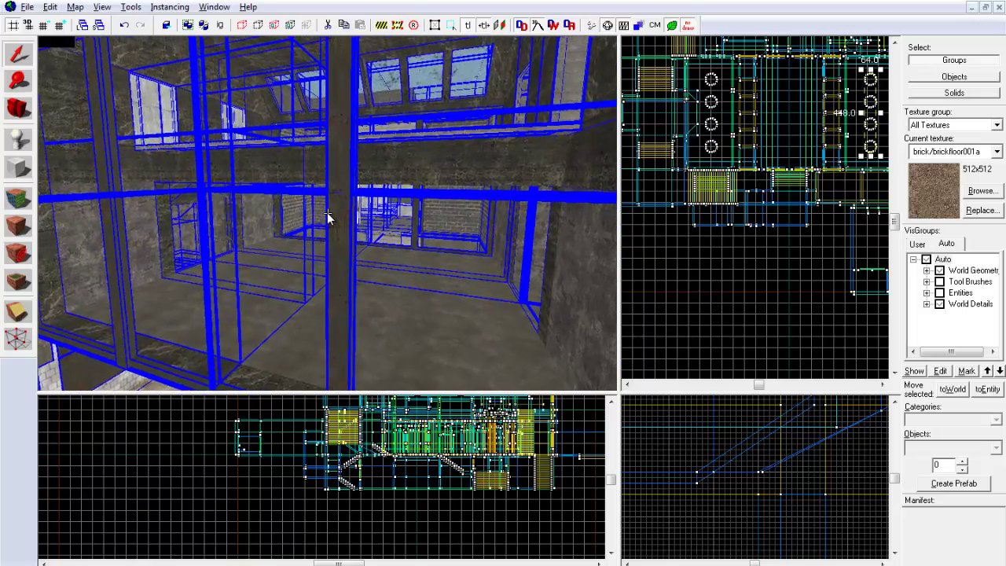
key("z")
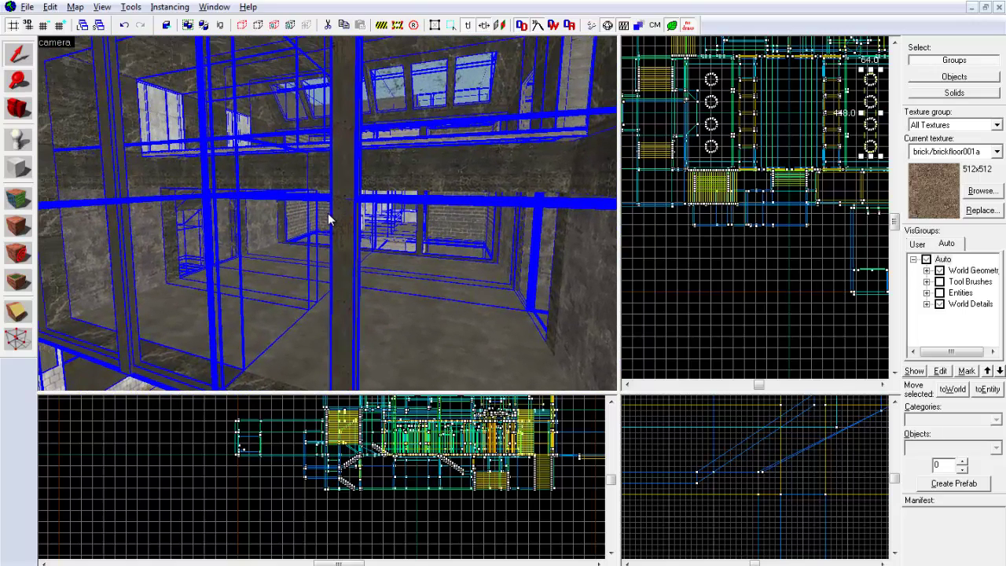